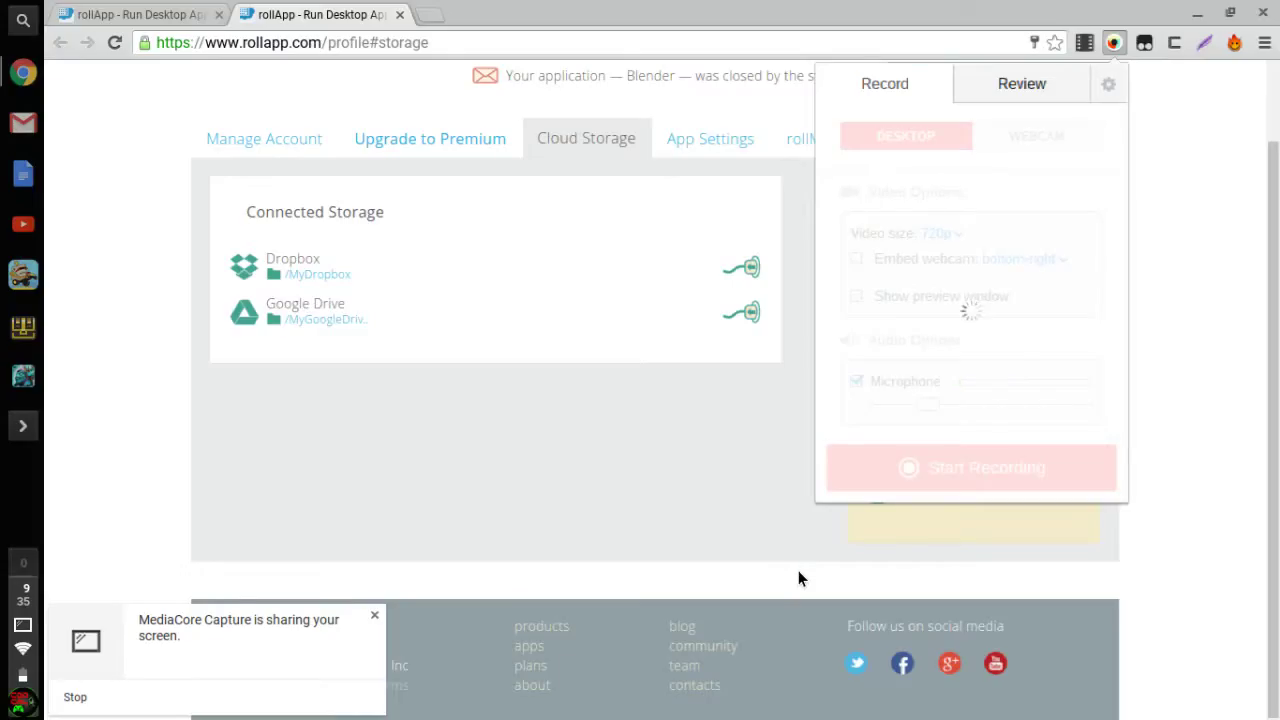
# Step: Dismiss the screen-sharing notification and the MediaCore Capture recorder popup
pyautogui.click(374, 615)
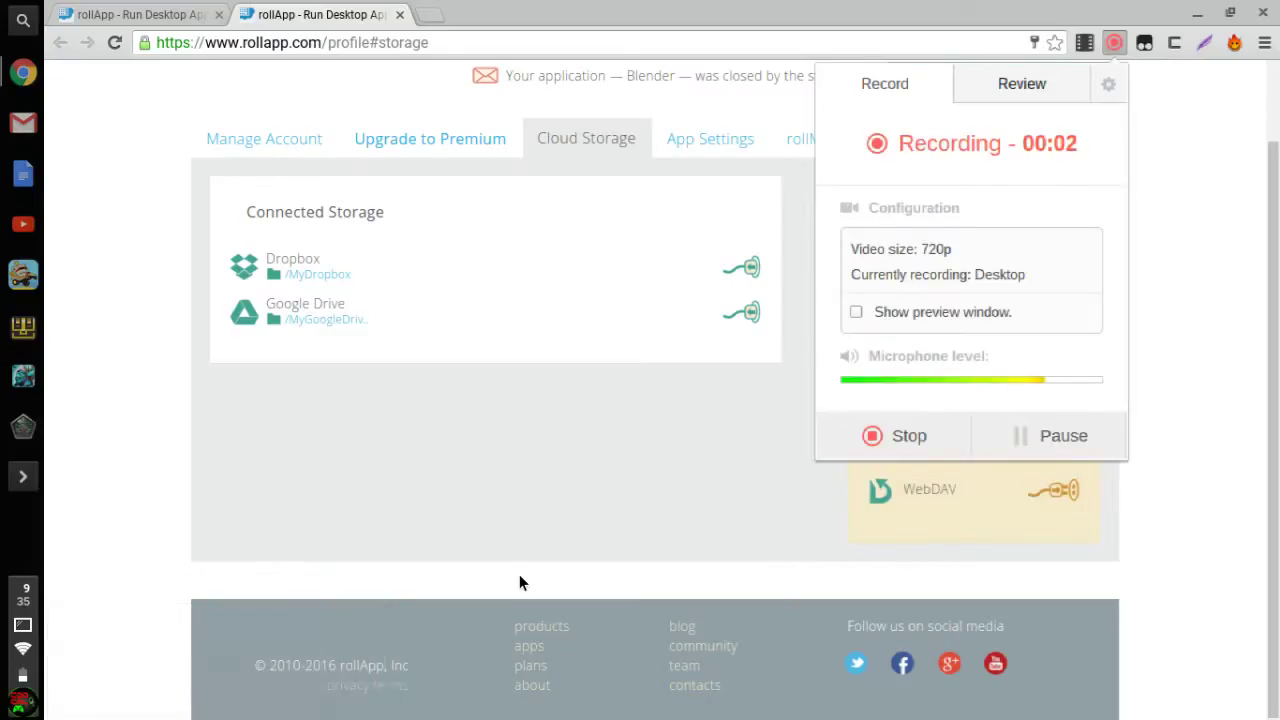
pyautogui.click(650, 529)
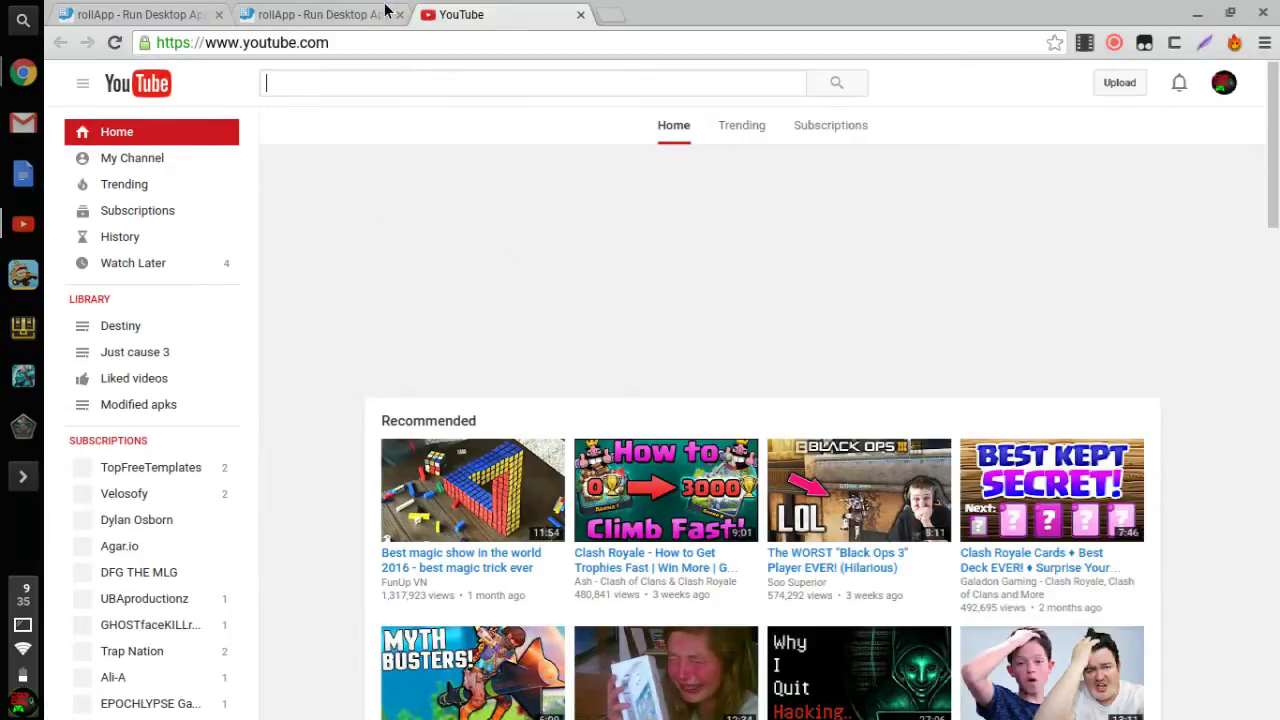
# Step: Open the 'How to get Blender on a Chromebook!!!' video from My Channel and scroll to its comments
pyautogui.click(150, 162)
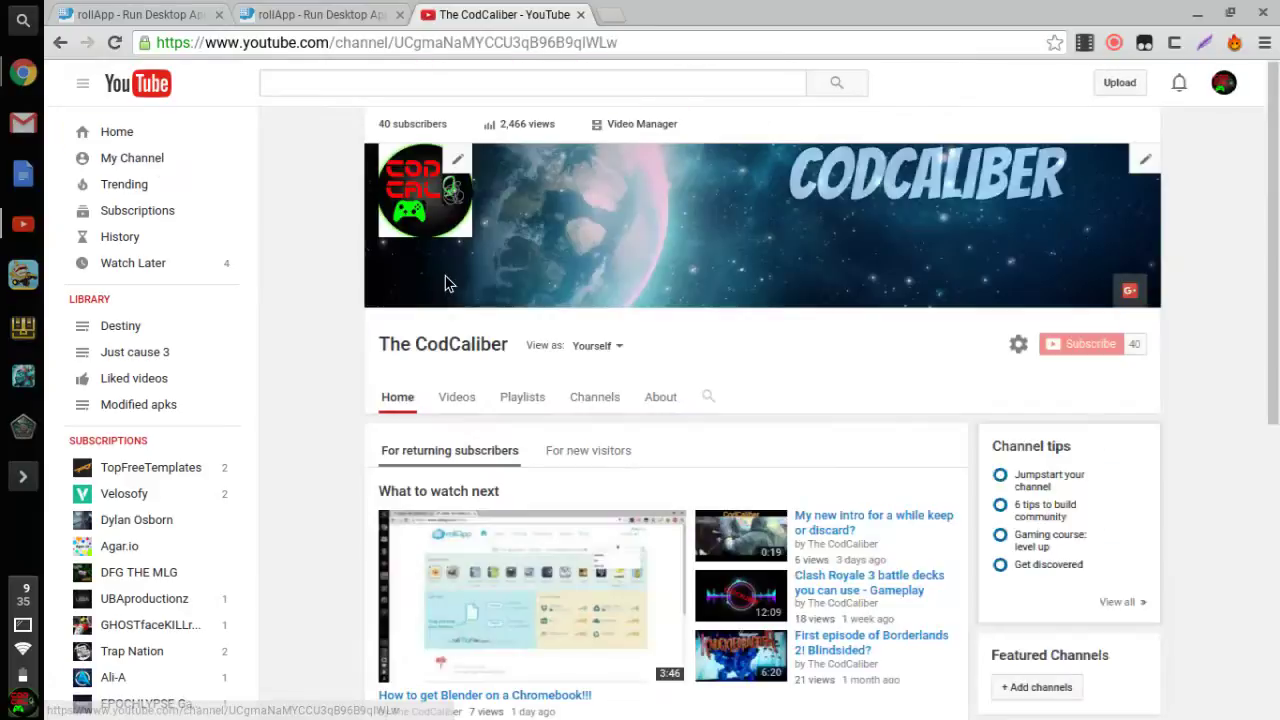
pyautogui.click(539, 697)
pyautogui.scroll(-5, 420, 490)
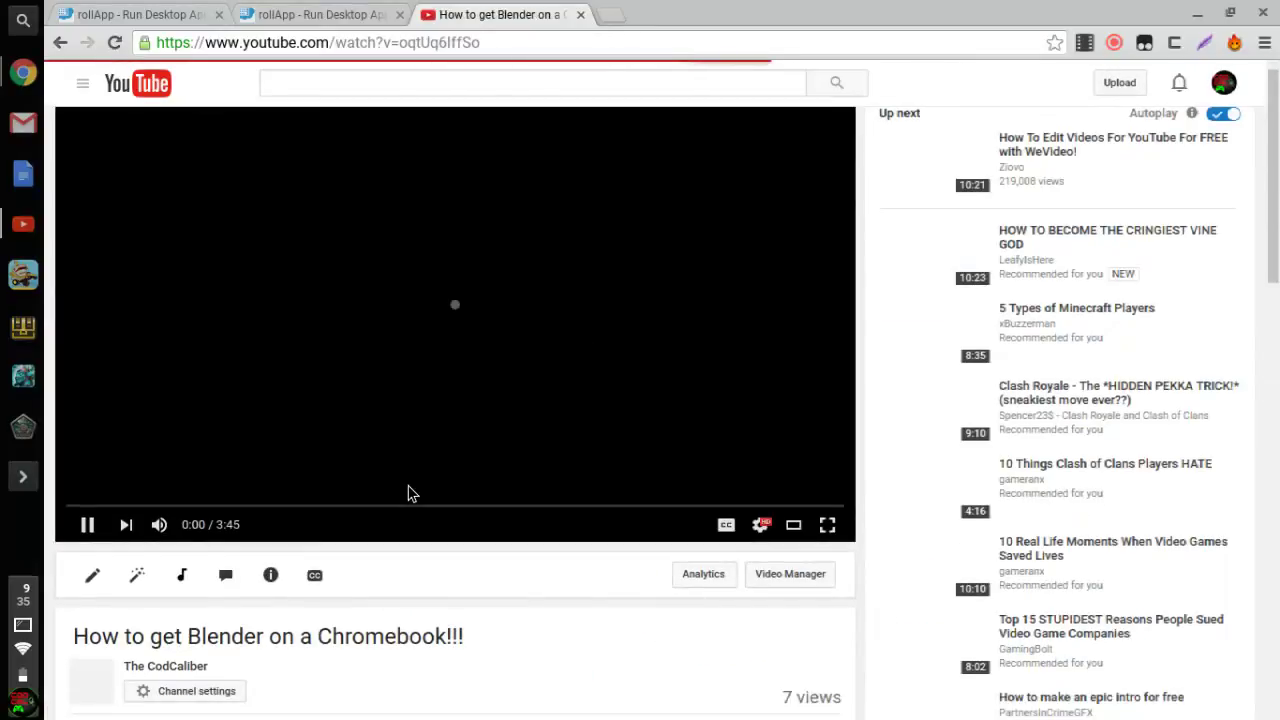
pyautogui.scroll(-10, 416, 494)
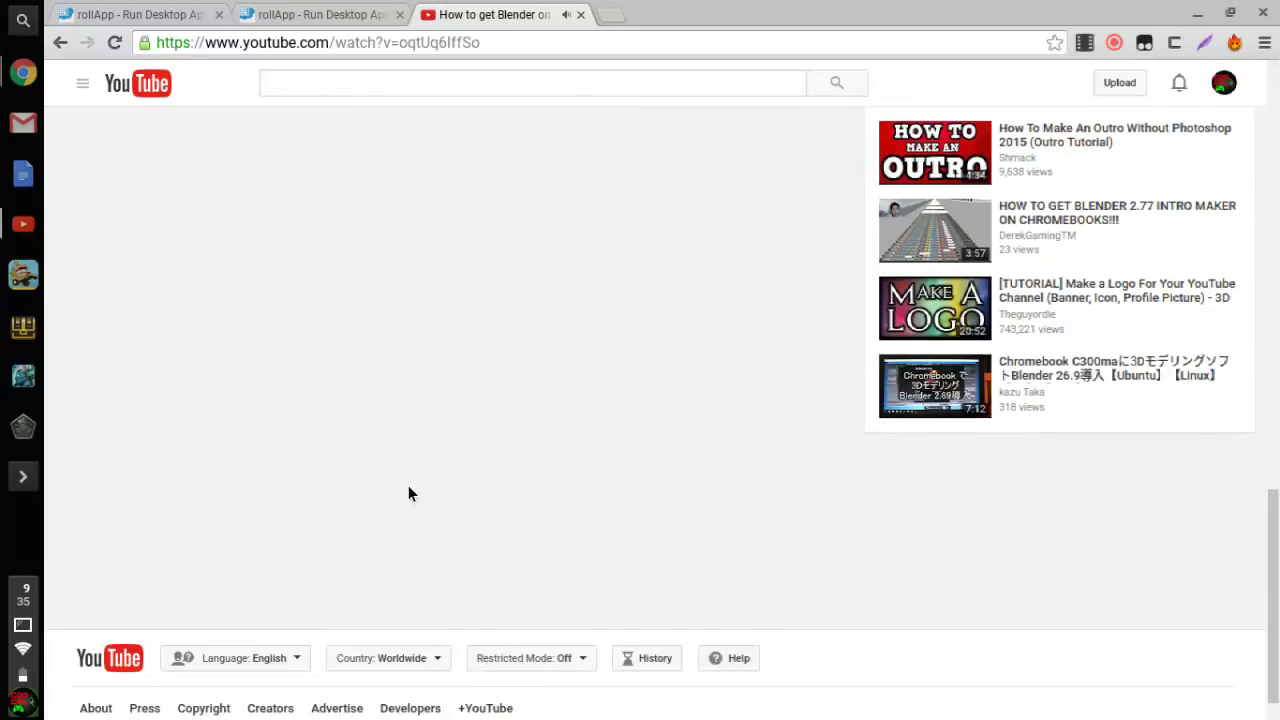
pyautogui.scroll(15, 416, 247)
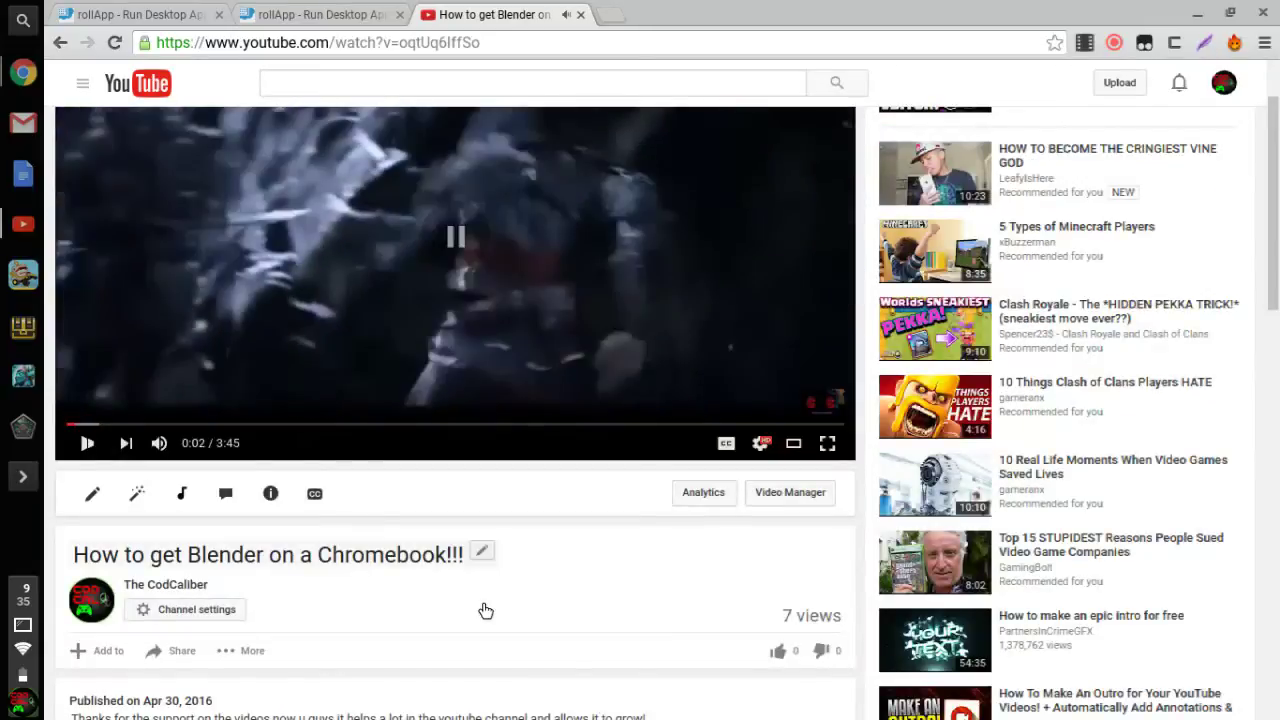
pyautogui.scroll(-6, 478, 617)
pyautogui.scroll(-5, 478, 617)
# Step: Scroll back up the video page and return to the rollApp Cloud Storage tab
pyautogui.scroll(3, 431, 389)
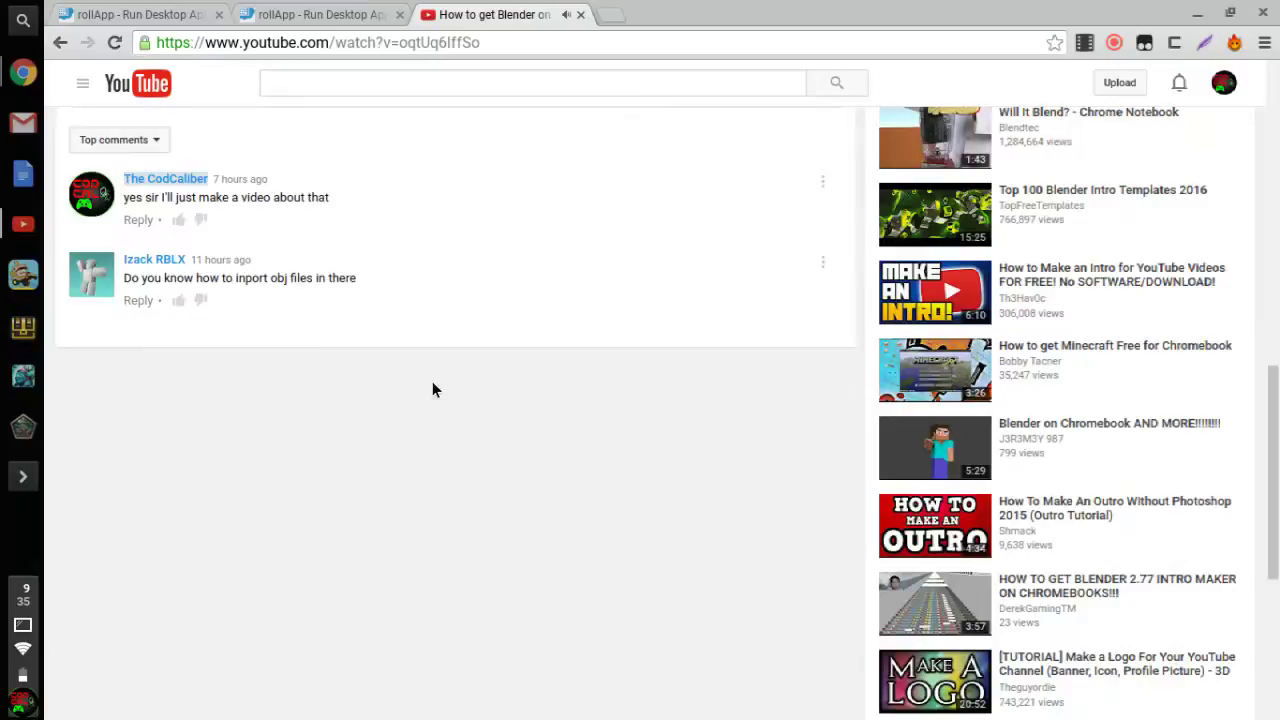
pyautogui.scroll(1, 446, 316)
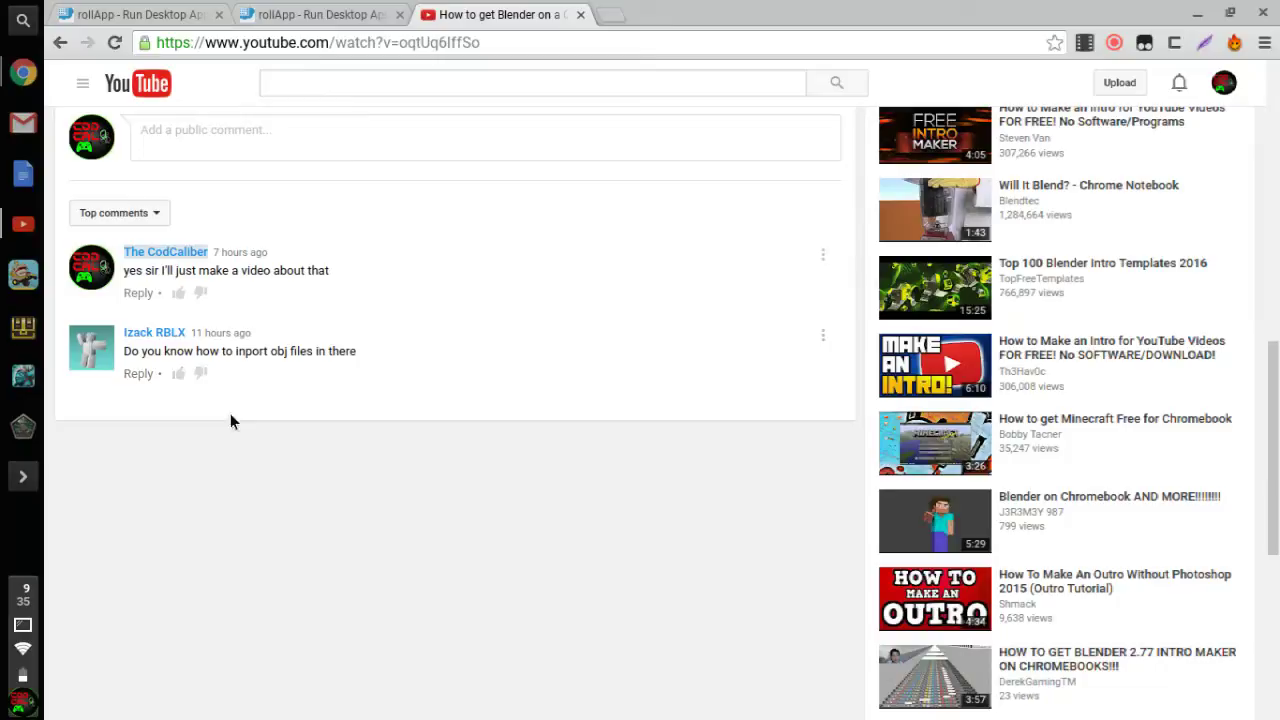
pyautogui.scroll(2, 490, 700)
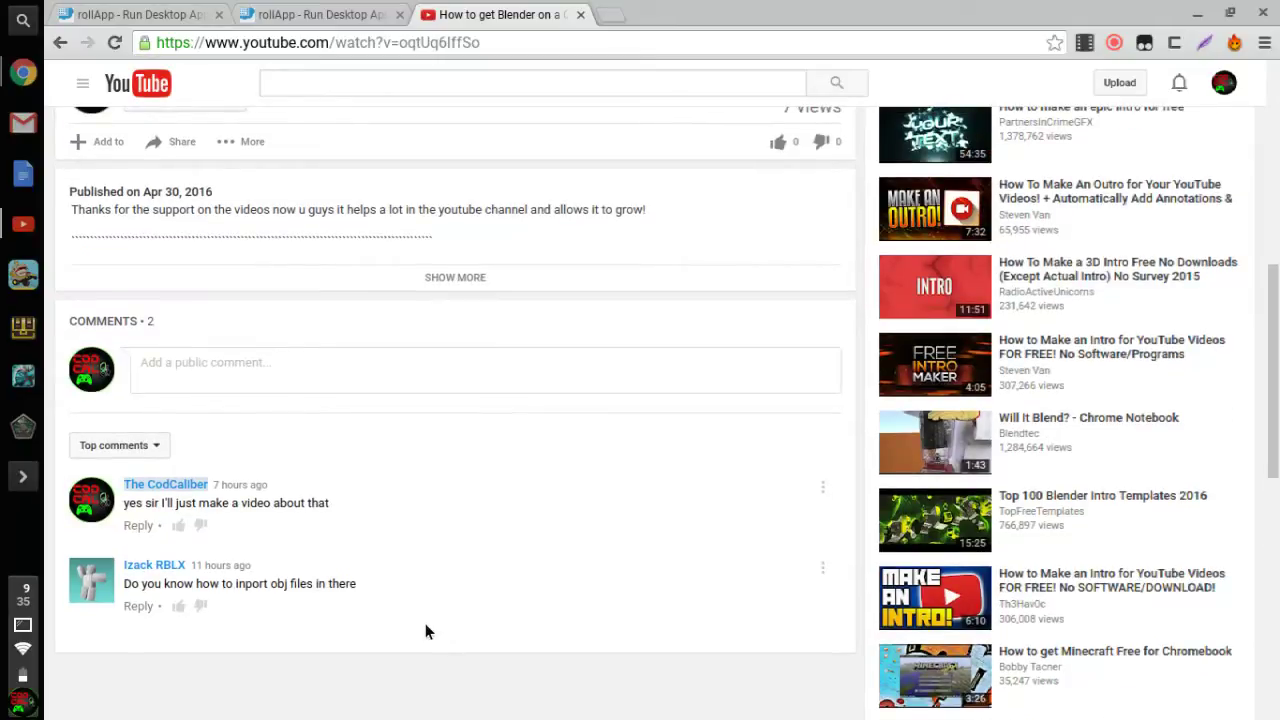
pyautogui.scroll(6, 426, 533)
pyautogui.click(303, 14)
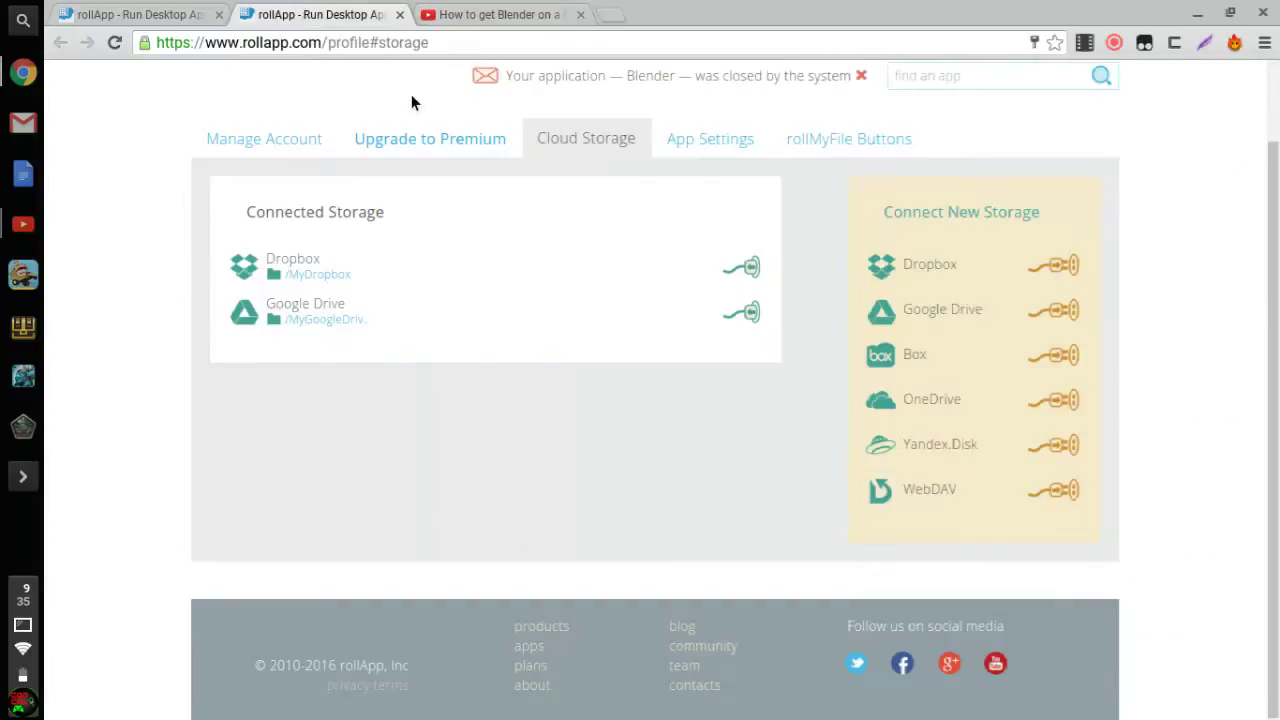
pyautogui.click(165, 12)
pyautogui.click(320, 14)
pyautogui.click(1195, 16)
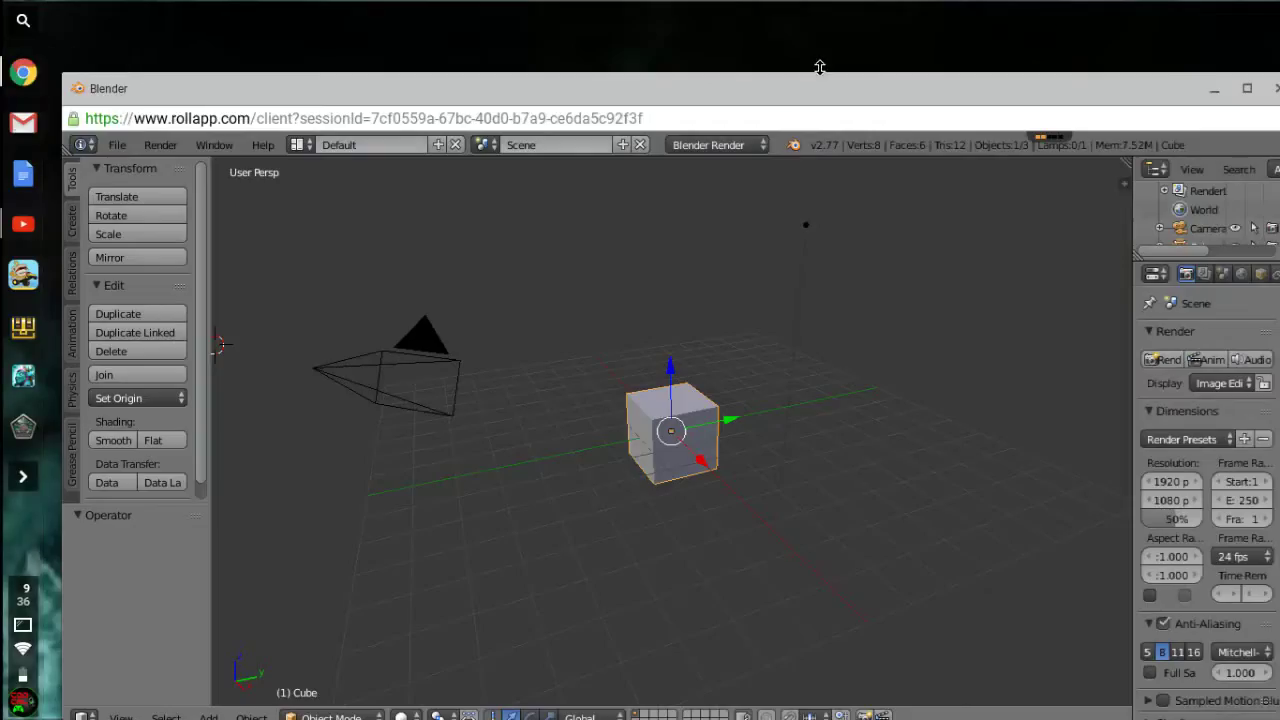
pyautogui.click(1247, 88)
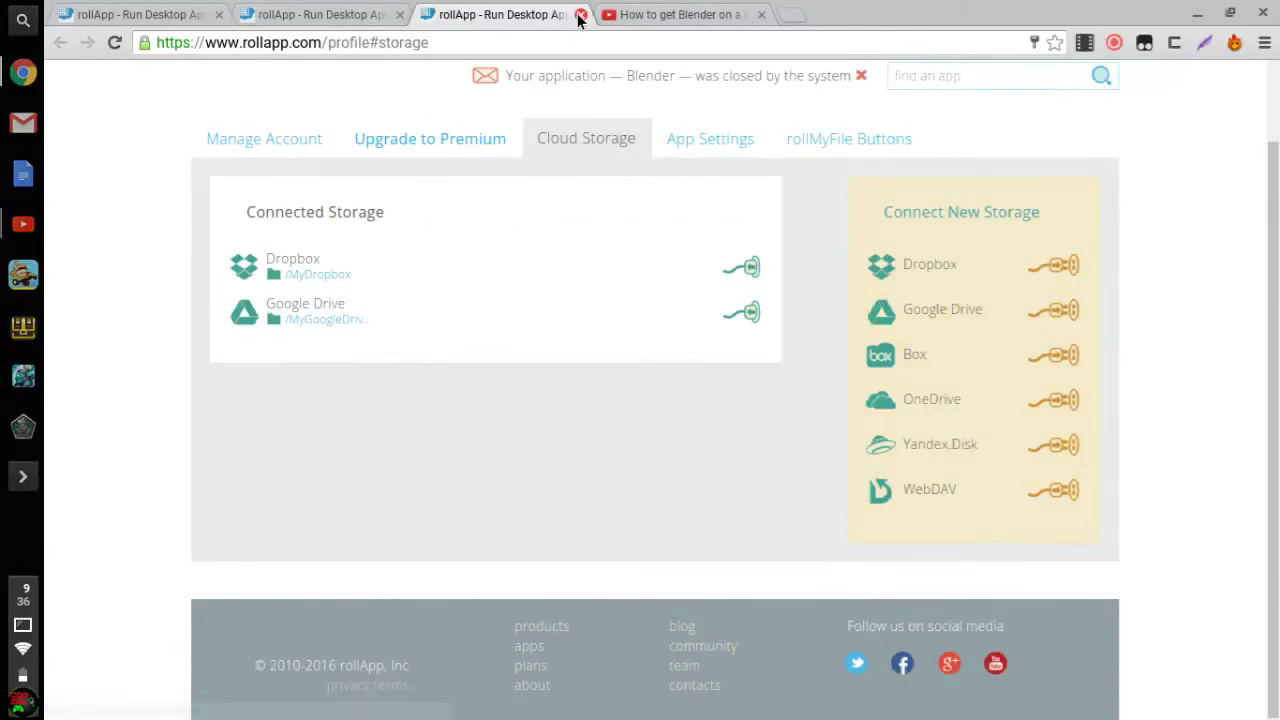
pyautogui.click(580, 14)
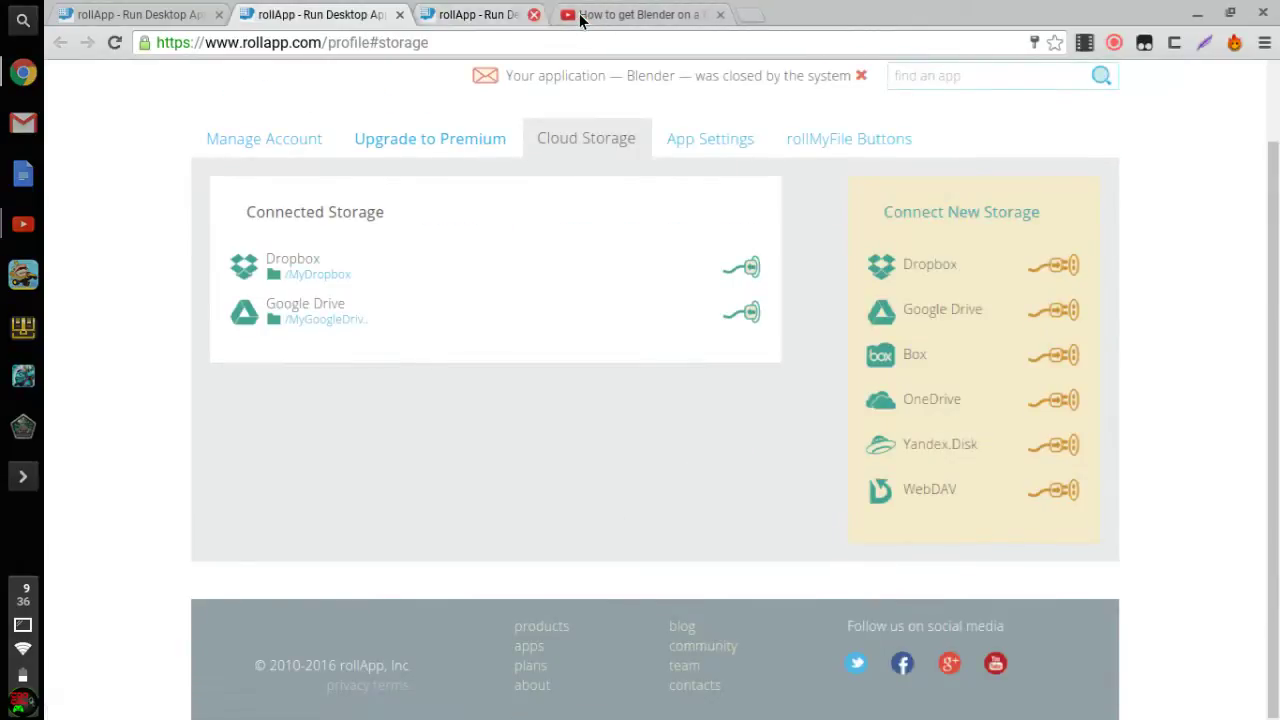
pyautogui.click(1197, 15)
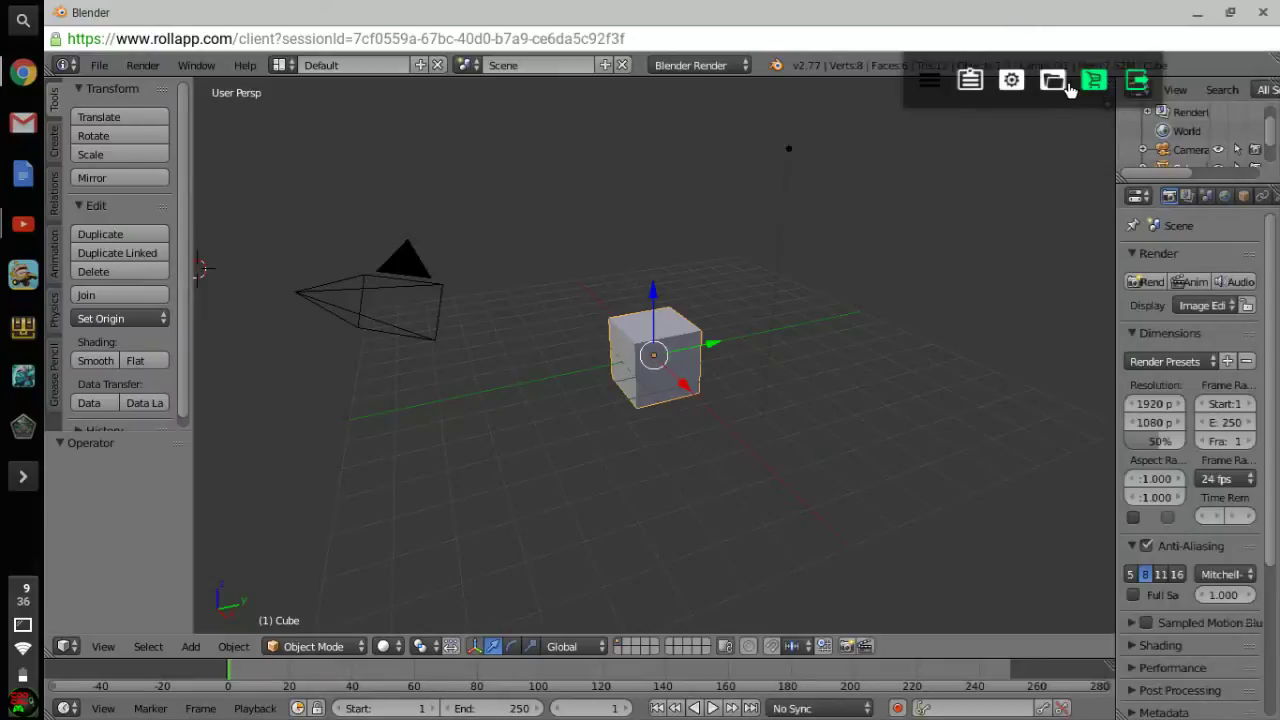
pyautogui.click(1058, 86)
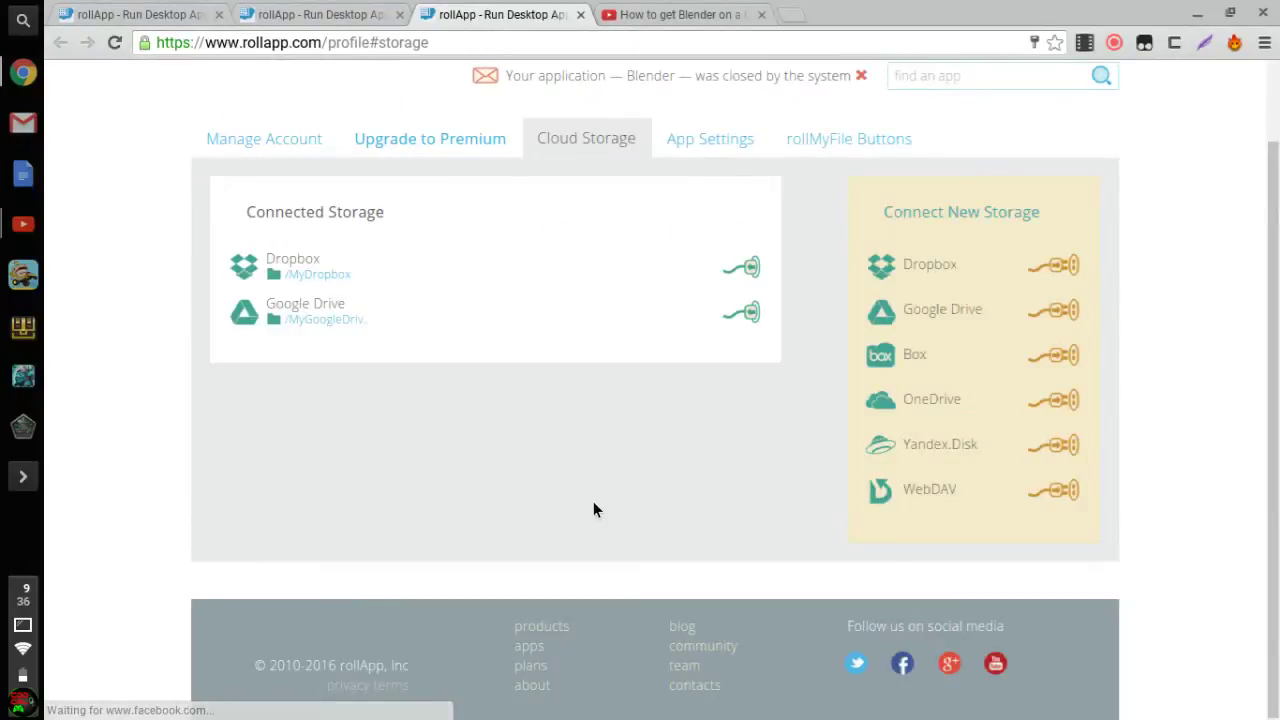
pyautogui.click(581, 15)
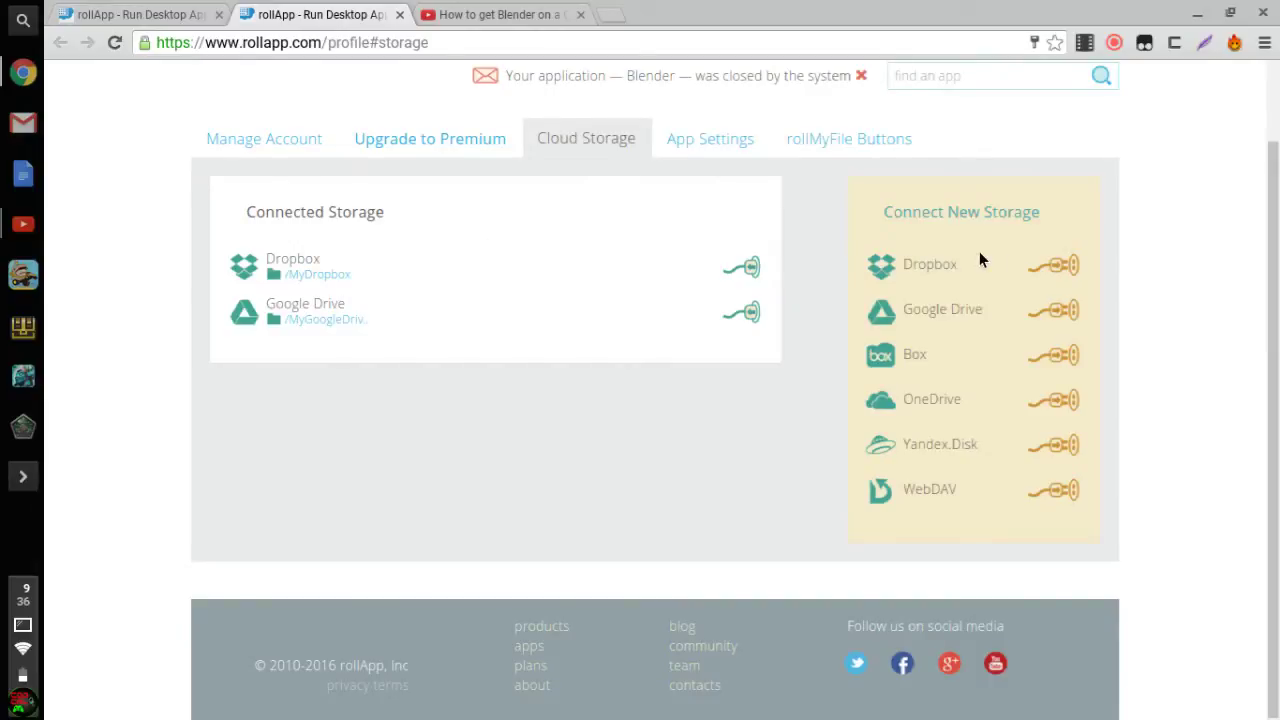
# Step: Start a new Dropbox connection and replace the rejected 'Blende' folder name with a letters-only name
pyautogui.click(1072, 266)
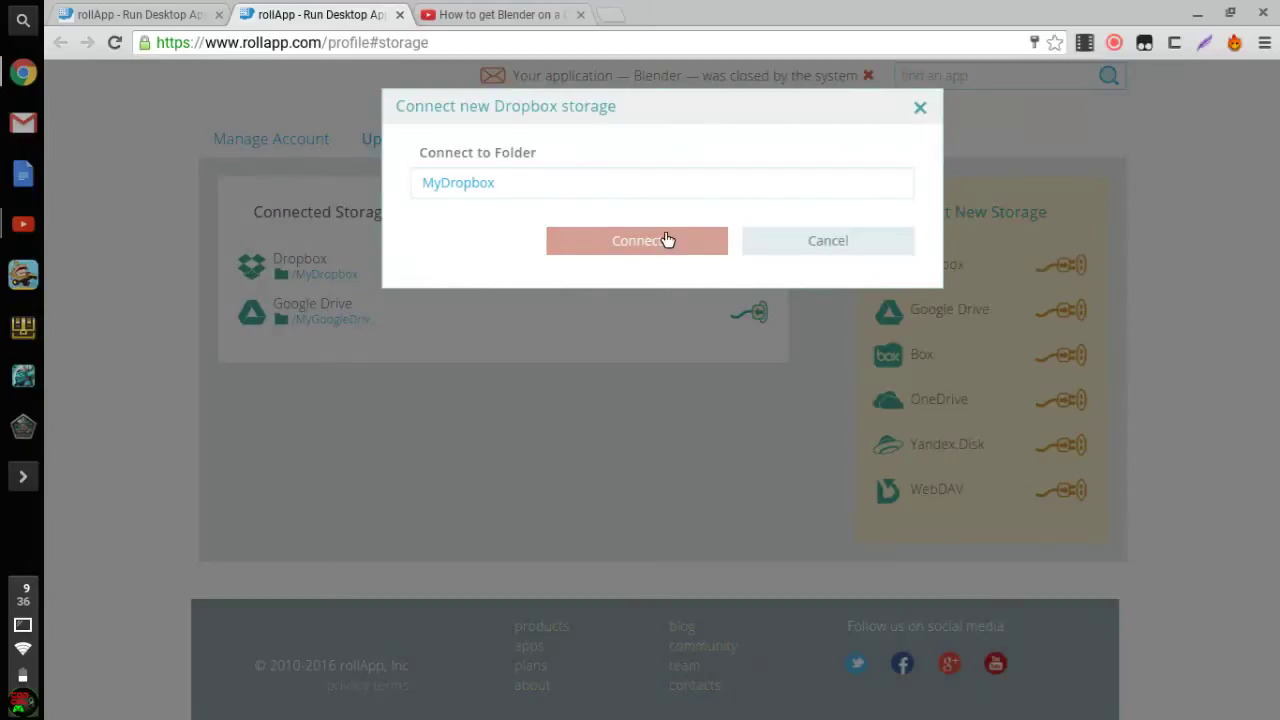
pyautogui.click(610, 184)
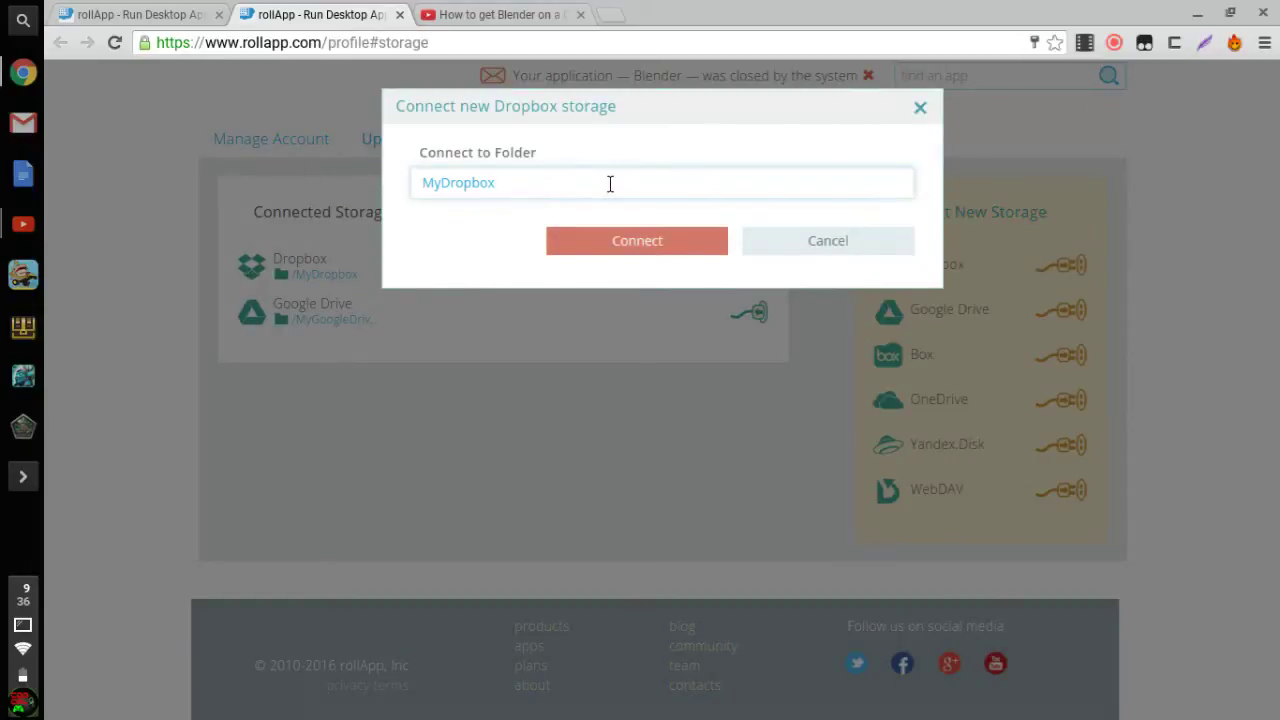
pyautogui.press('BackSpace')
pyautogui.press('BackSpace')
pyautogui.press('BackSpace')
pyautogui.press('BackSpace')
pyautogui.press('BackSpace')
pyautogui.press('BackSpace')
pyautogui.press('BackSpace')
pyautogui.write('B')
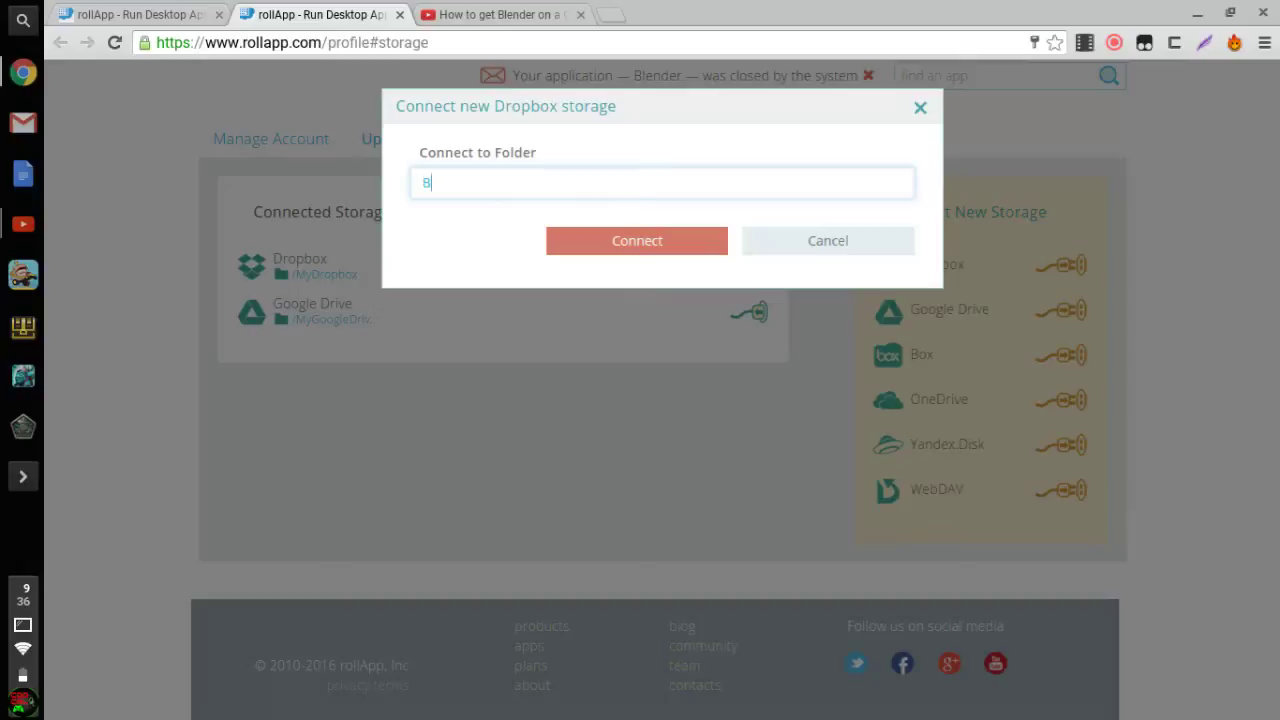
pyautogui.write('lender stuff')
pyautogui.click(654, 240)
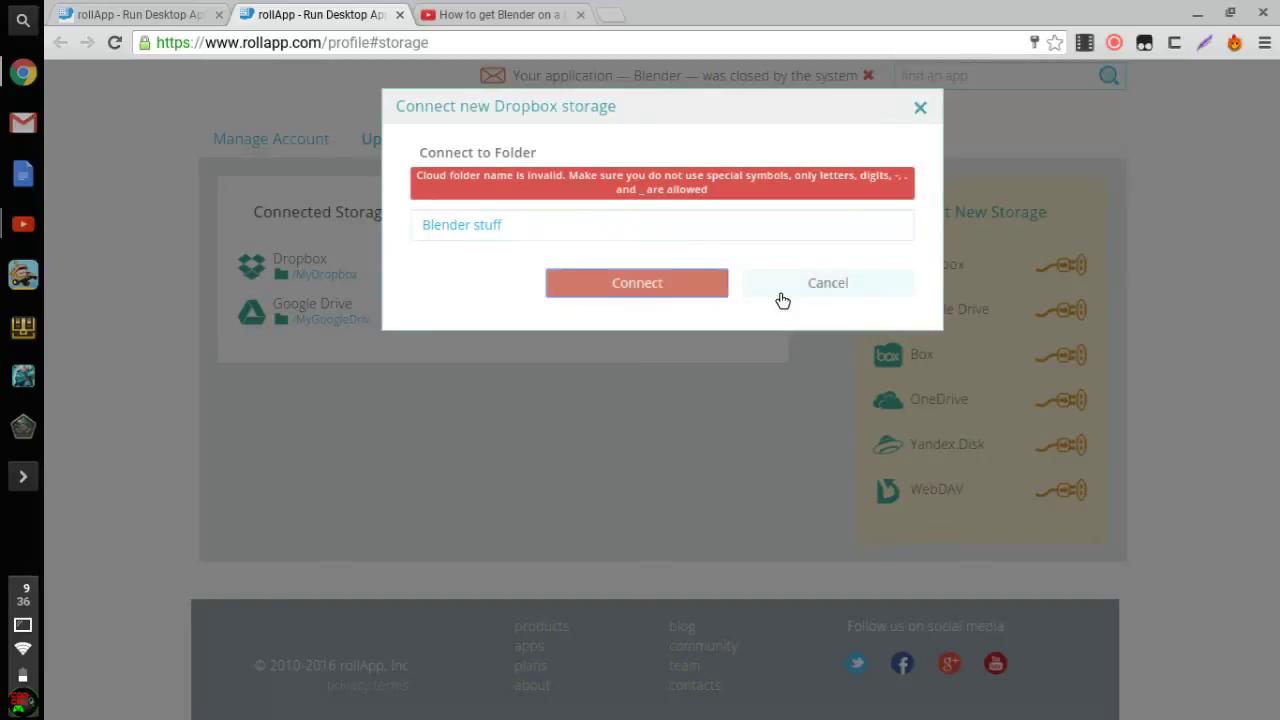
pyautogui.click(795, 240)
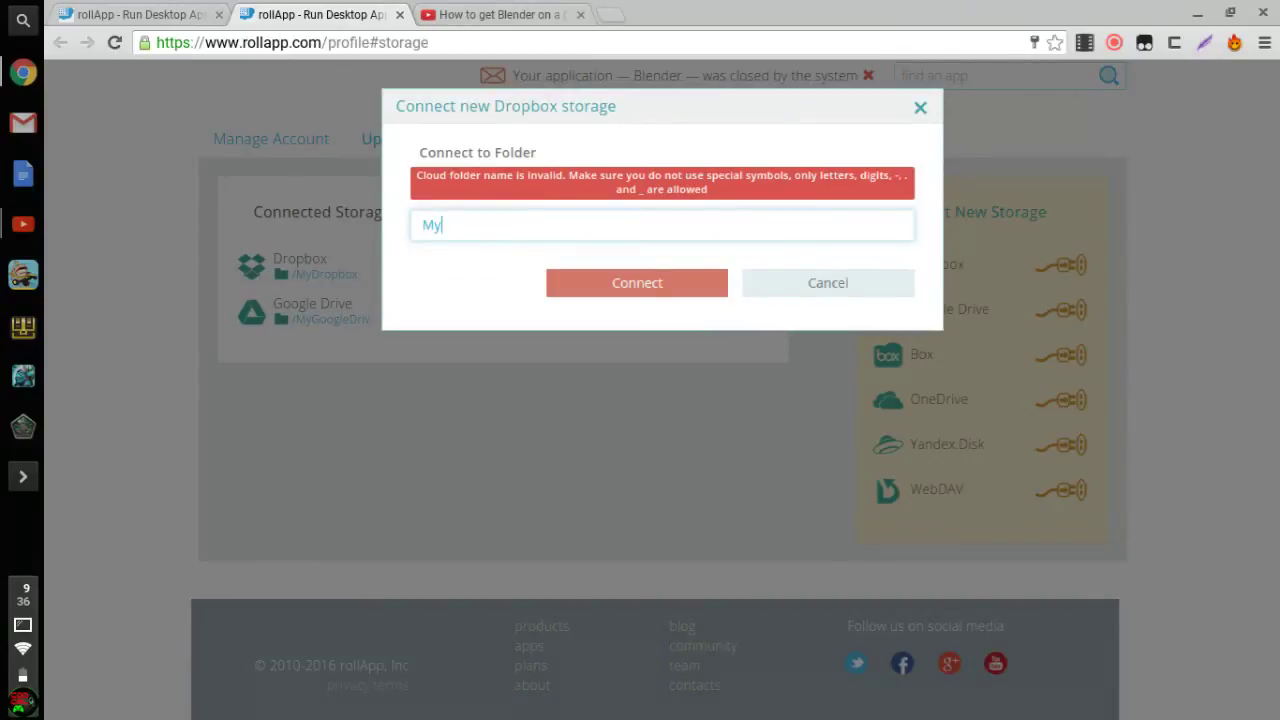
pyautogui.write('ropb')
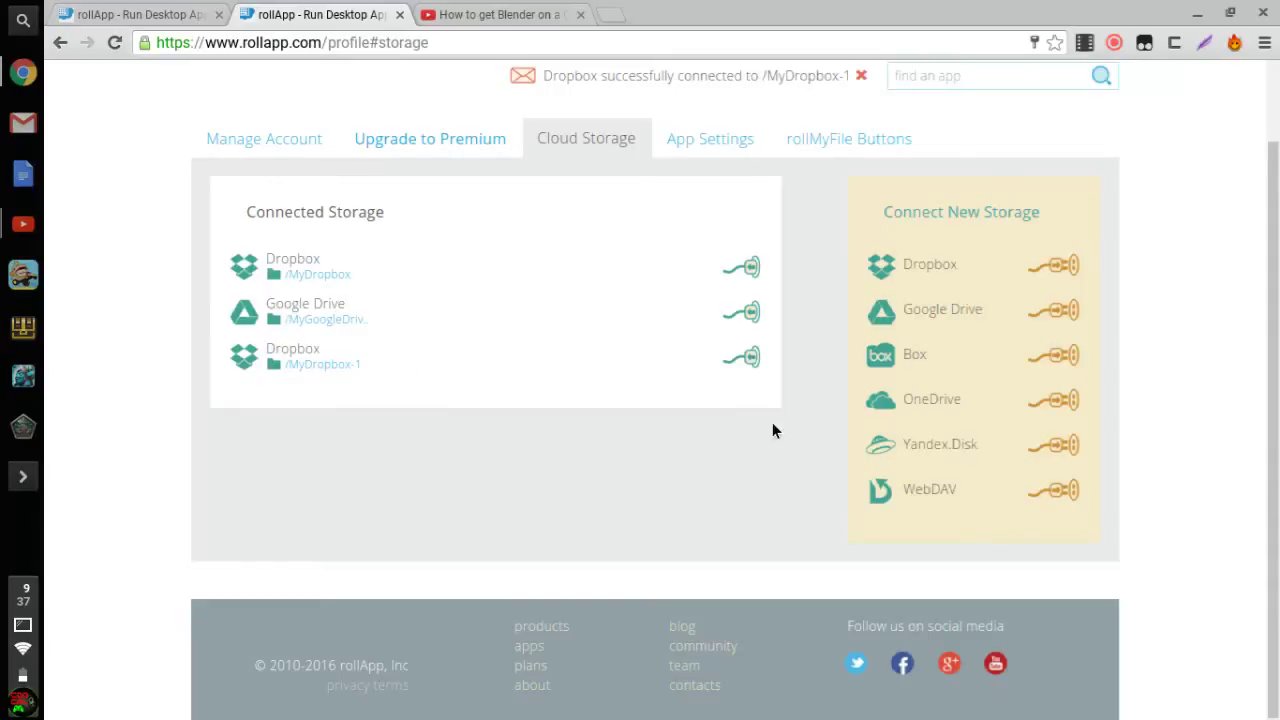
# Step: Disconnect the MyDropbox-1 storage, then minimize Chrome to reveal the Blender session
pyautogui.click(751, 358)
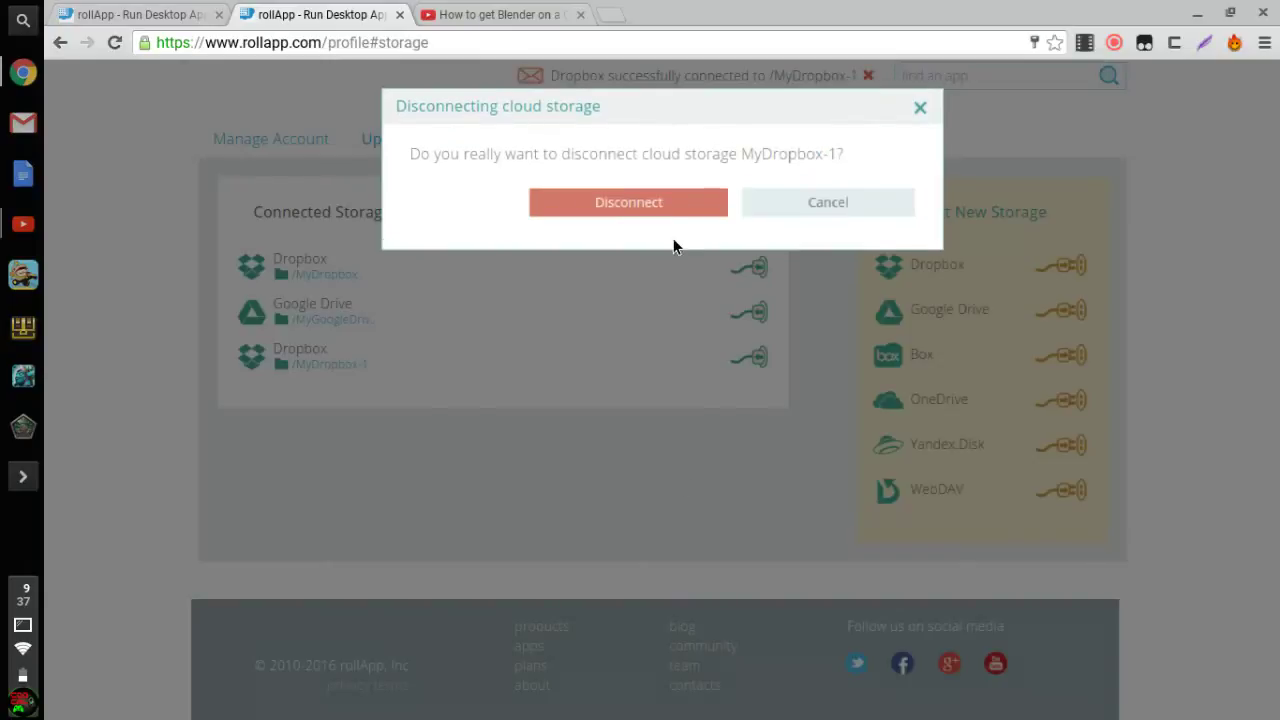
pyautogui.click(659, 203)
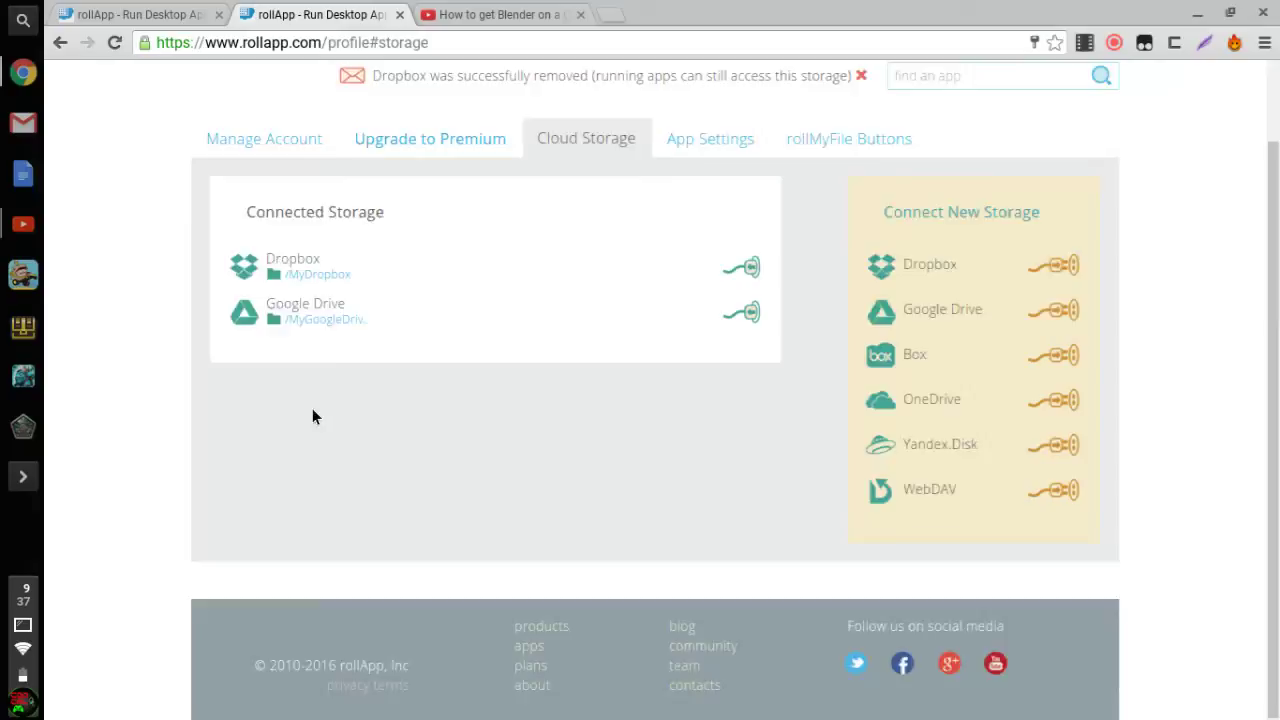
pyautogui.scroll(2, 312, 416)
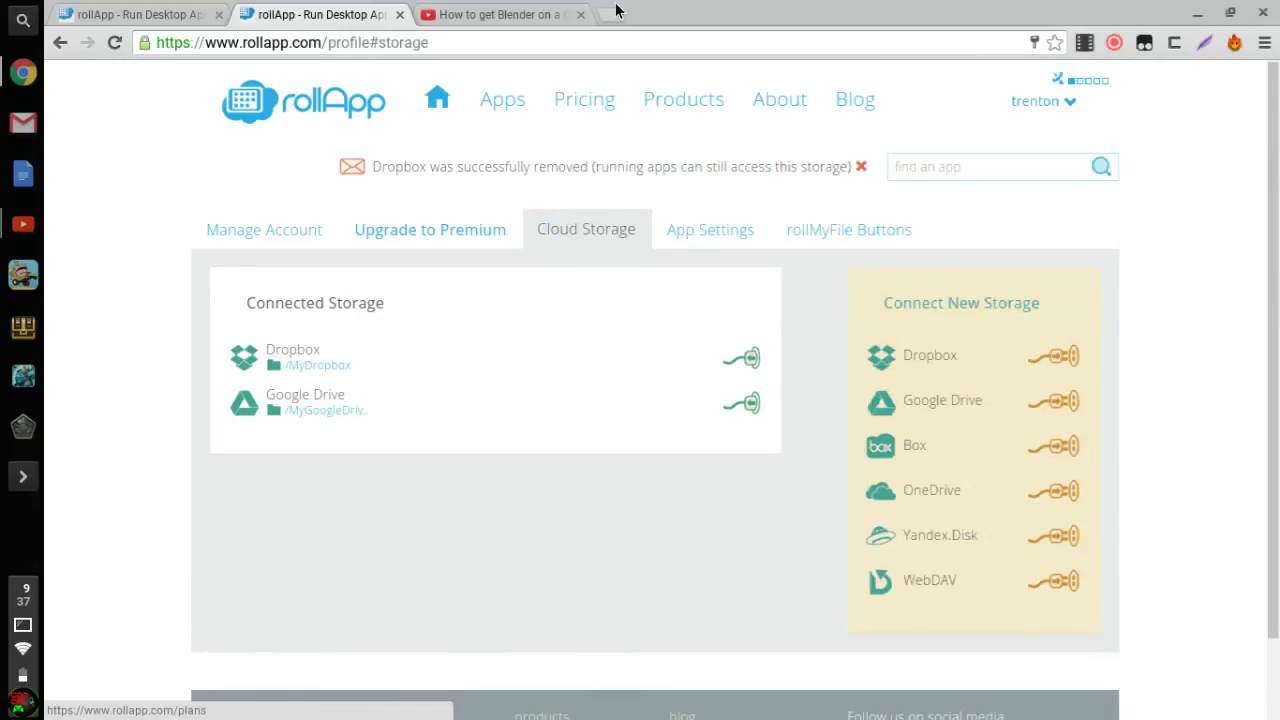
pyautogui.click(1211, 13)
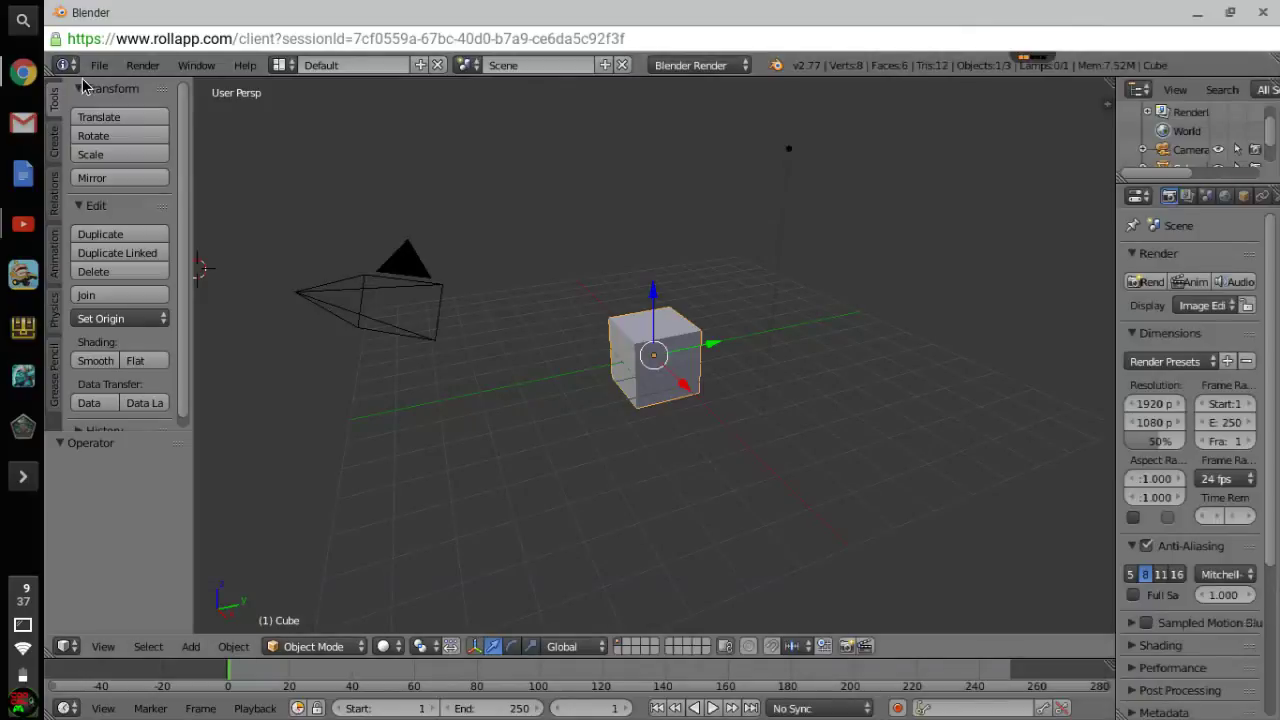
# Step: Open Blender's File > Open... browser and jump from /home/MyDropbox/ to /home/ via the home bookmark
pyautogui.click(99, 65)
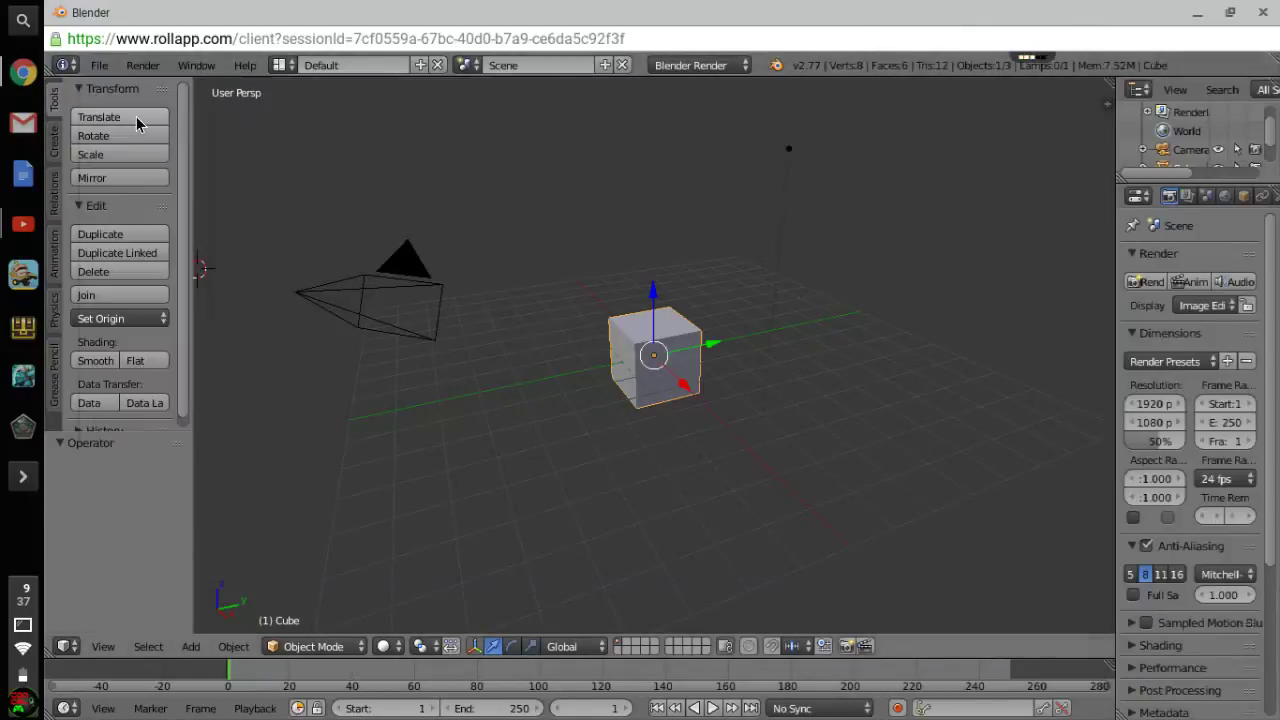
pyautogui.click(100, 66)
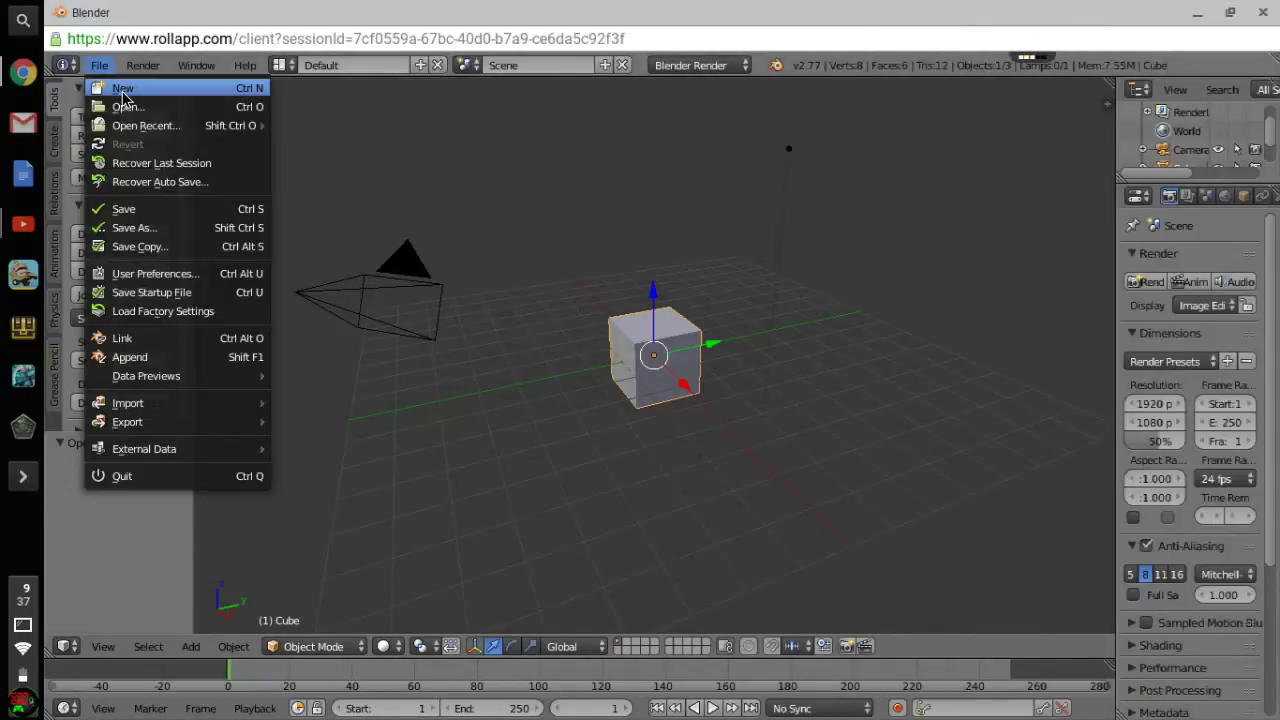
pyautogui.click(128, 107)
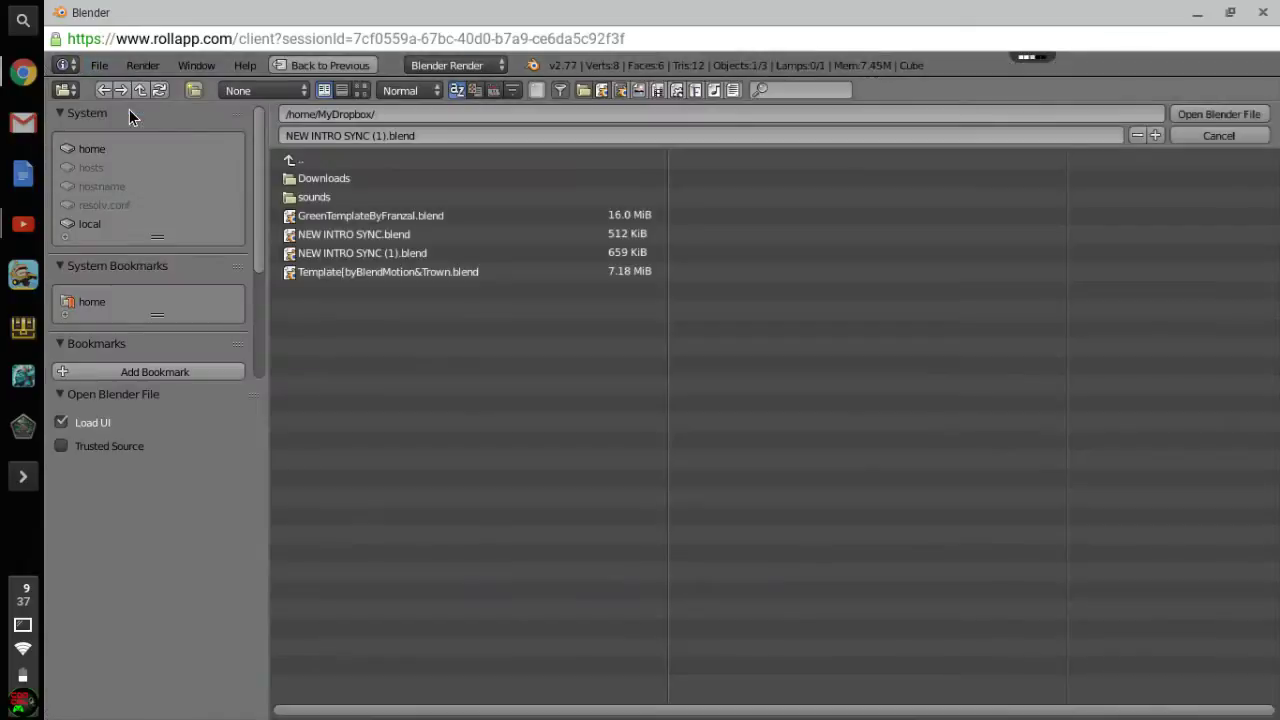
pyautogui.click(88, 304)
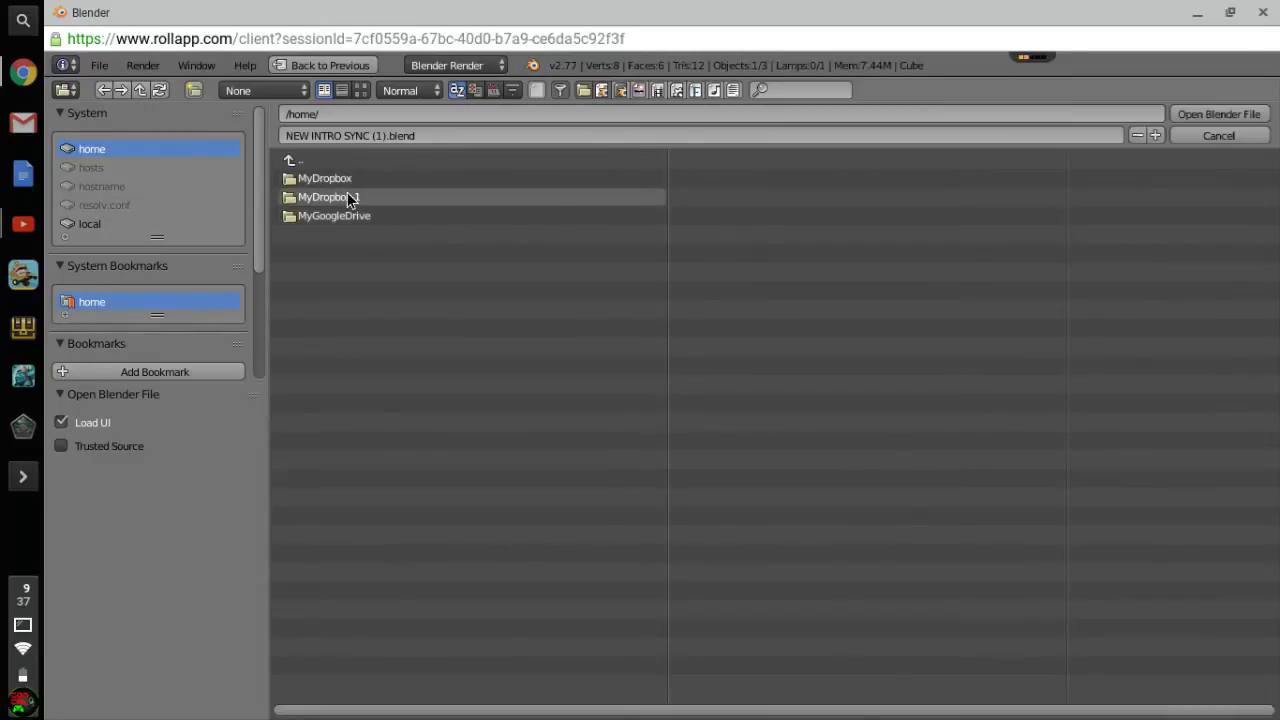
# Step: Minimize Blender, launch Files from the shelf, and open the mounted Dropbox in the sidebar
pyautogui.click(1205, 12)
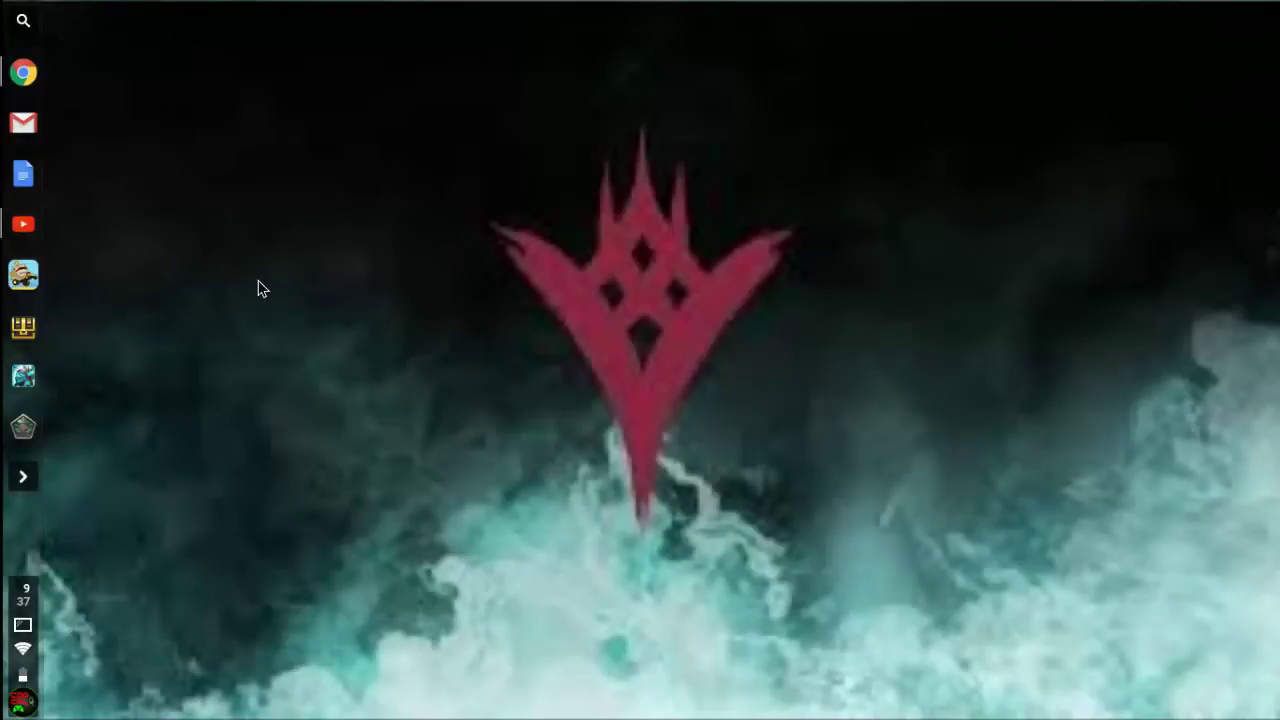
pyautogui.click(24, 480)
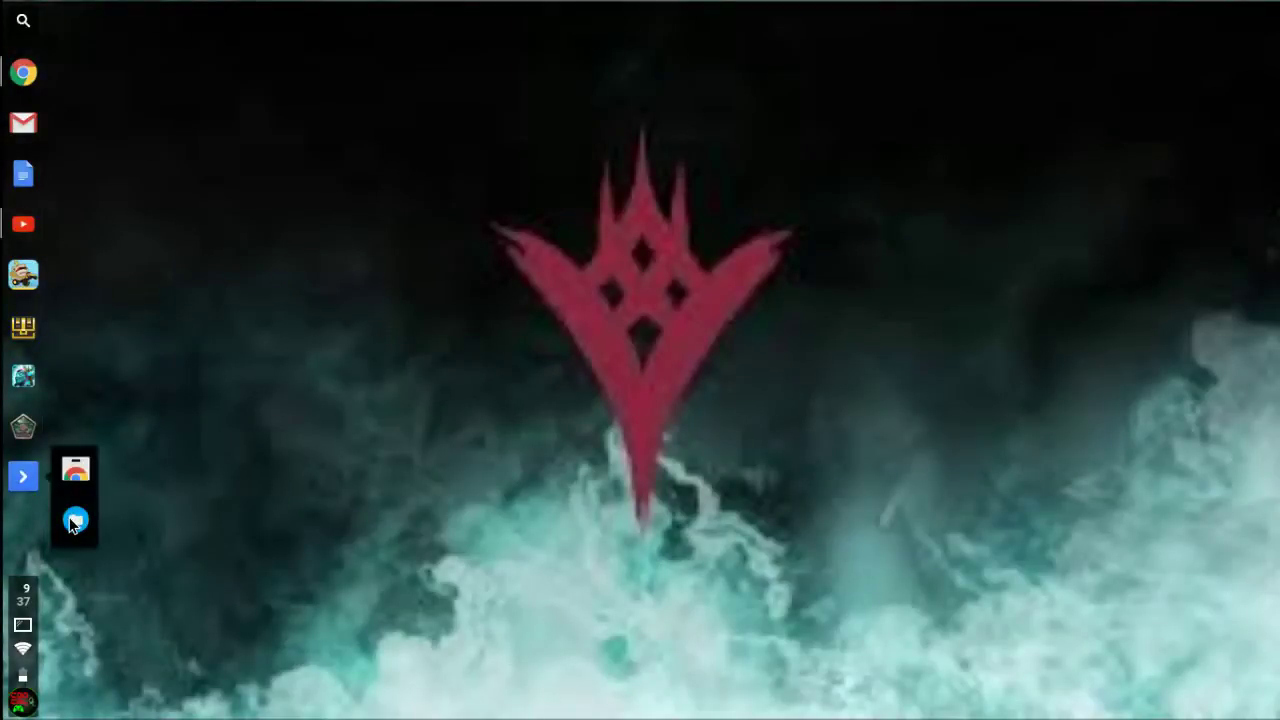
pyautogui.click(74, 520)
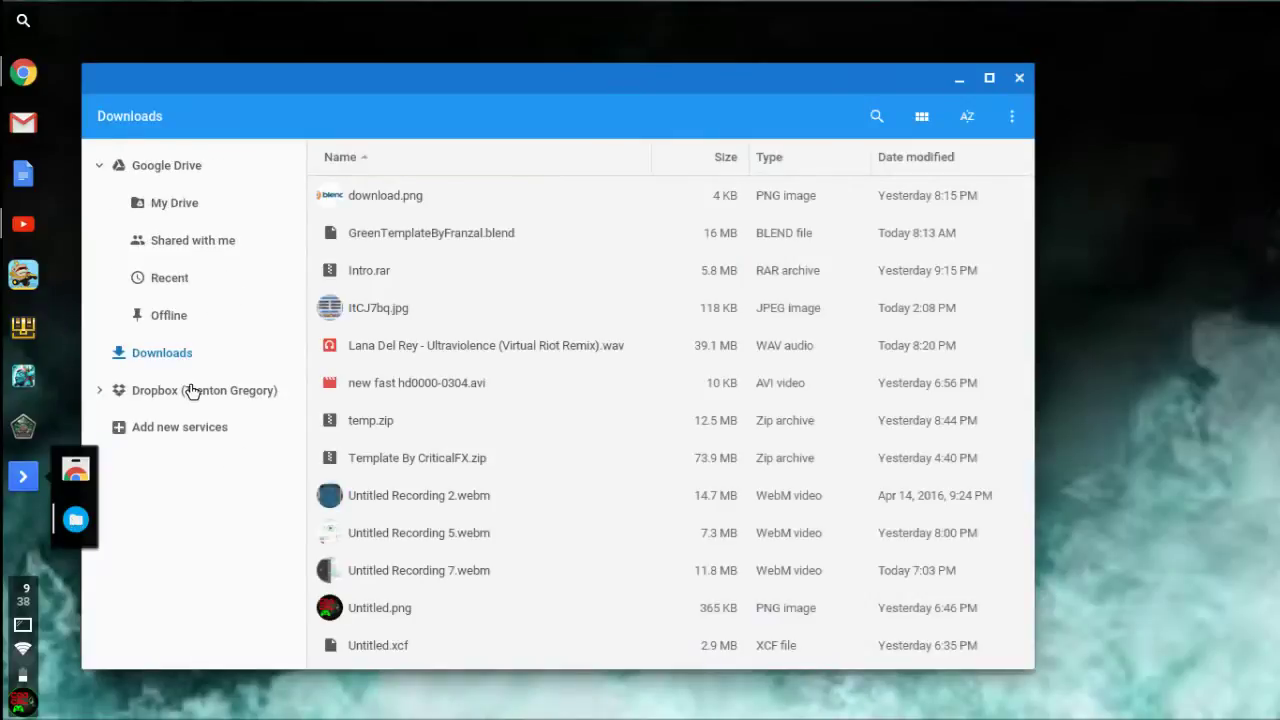
pyautogui.click(162, 396)
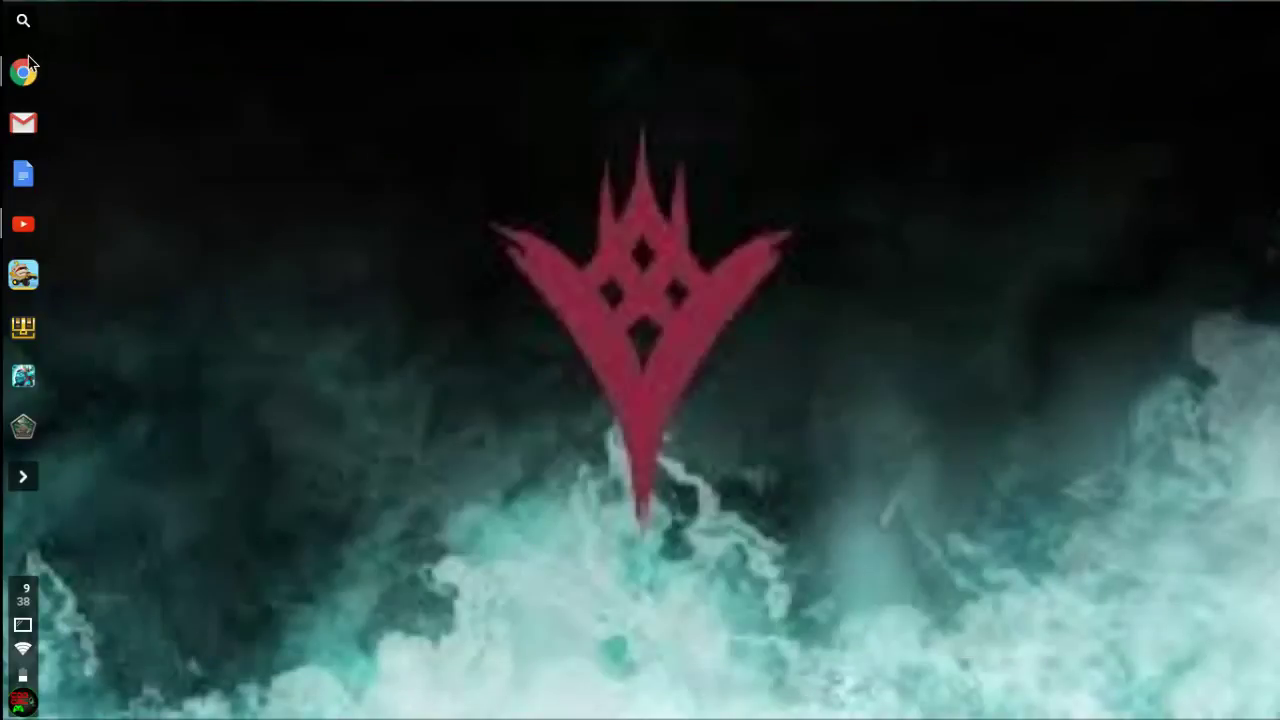
# Step: Bring the rollApp Chrome window forward, open a new tab, and show all apps in the launcher
pyautogui.click(23, 72)
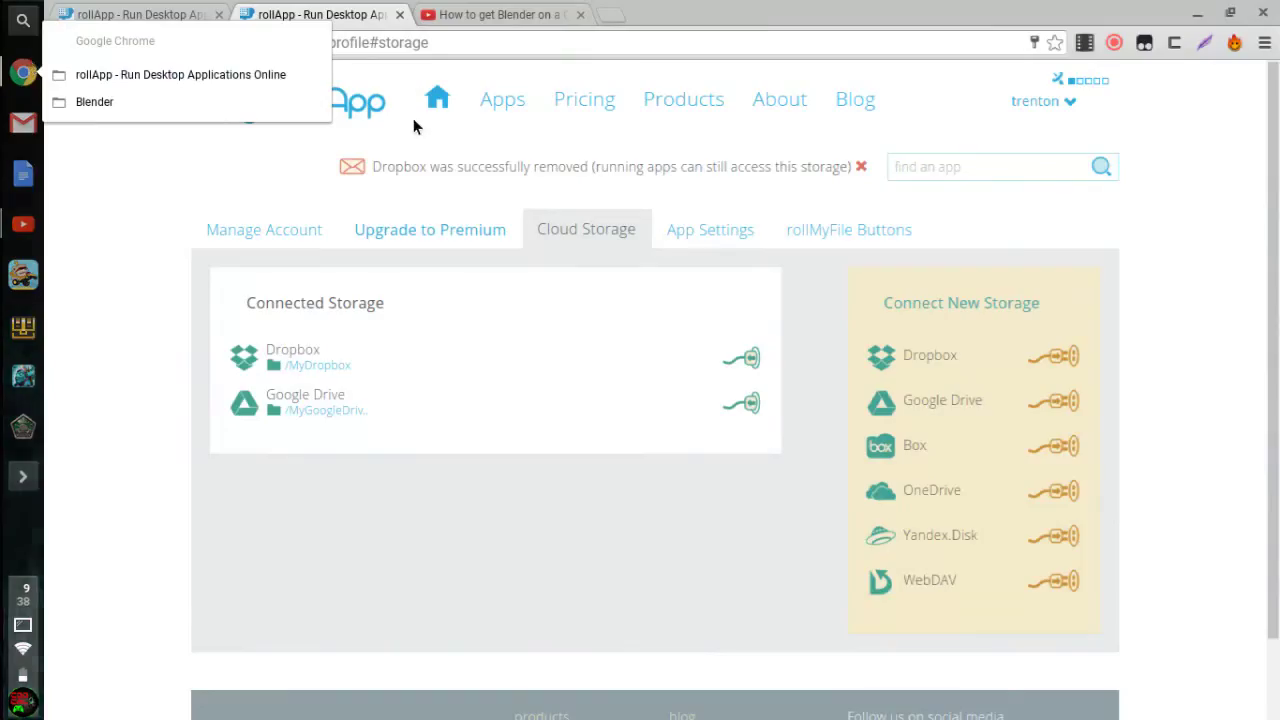
pyautogui.click(240, 162)
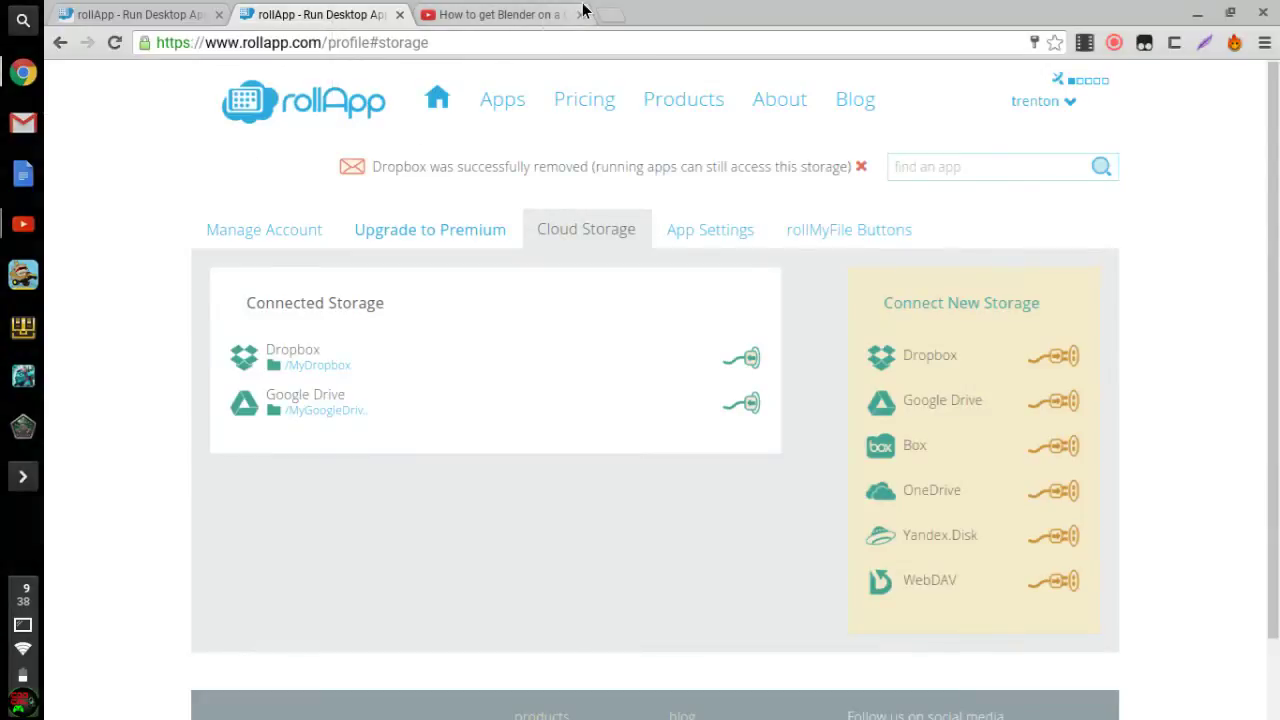
pyautogui.click(610, 15)
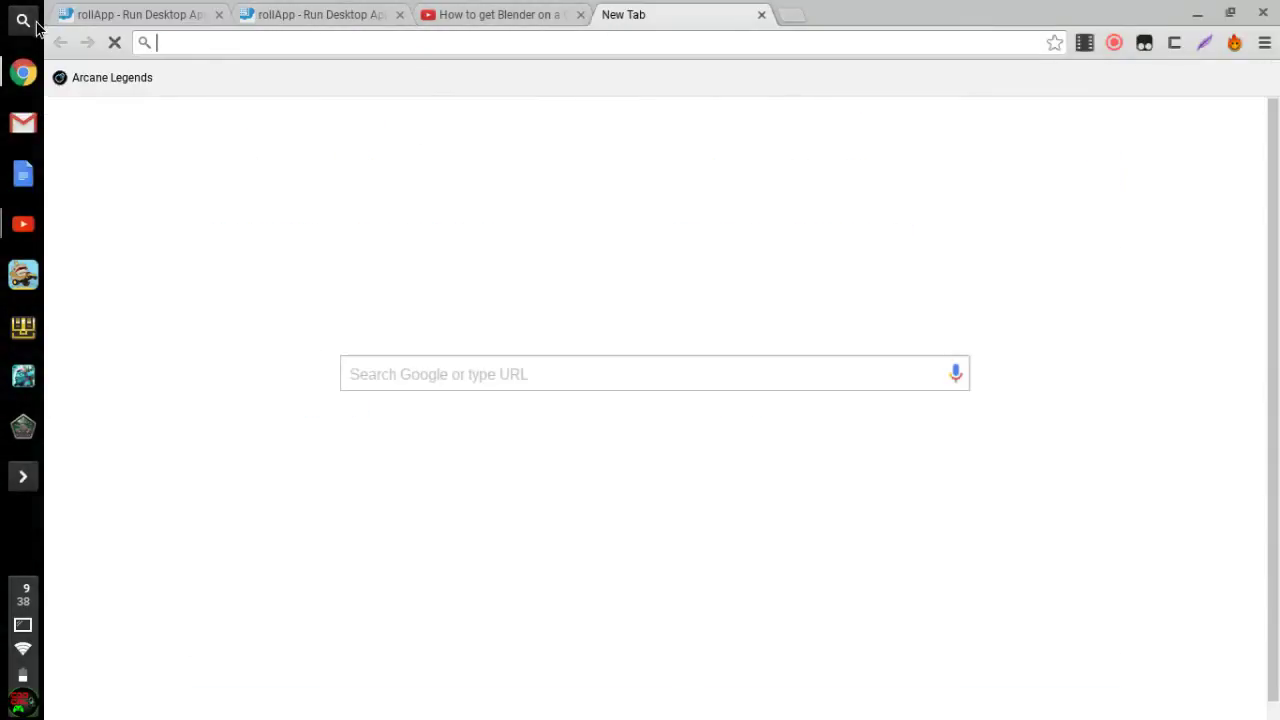
pyautogui.press('super')
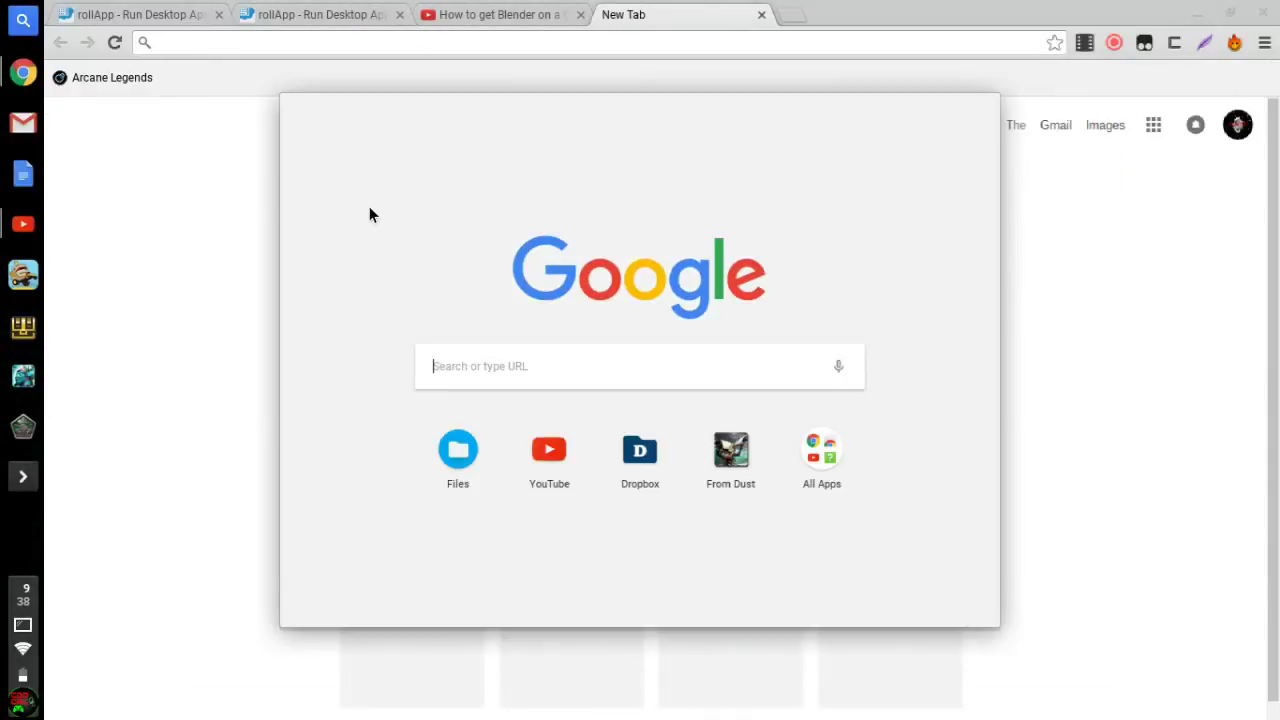
pyautogui.click(822, 470)
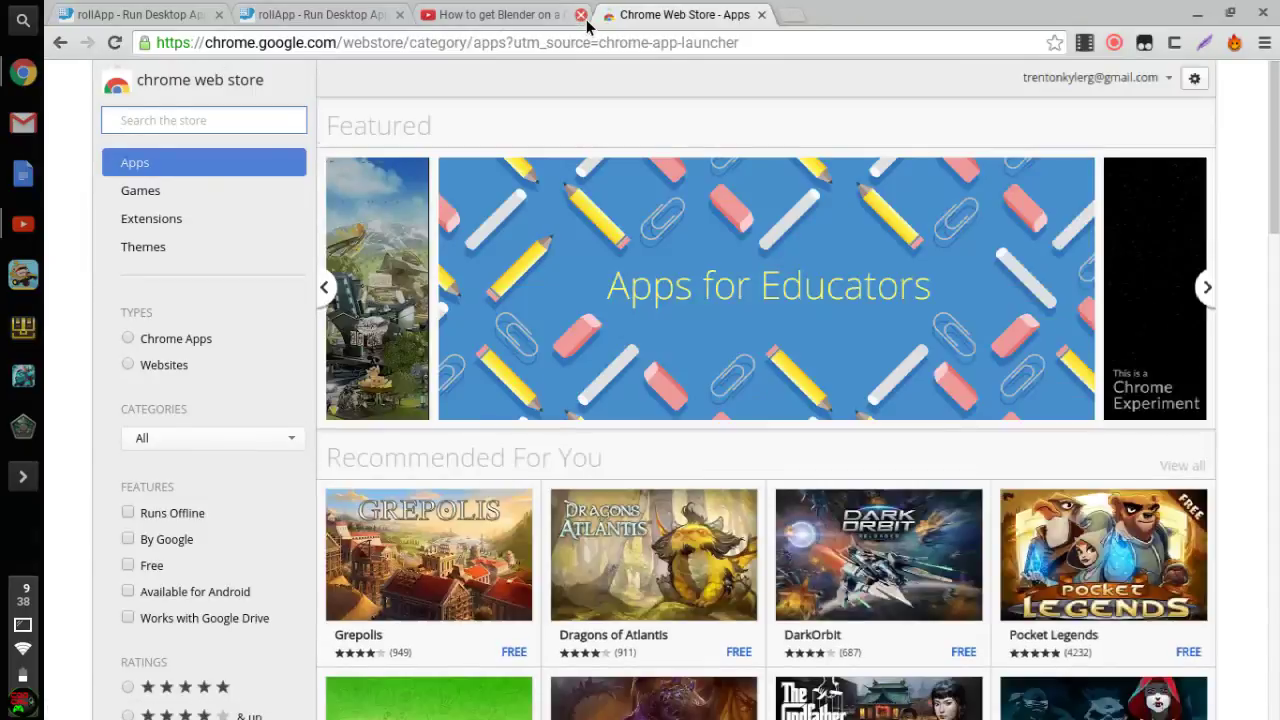
# Step: Close the Blender video tab, search the store for 'dropbox', and open File System for Dropbox's details
pyautogui.click(580, 14)
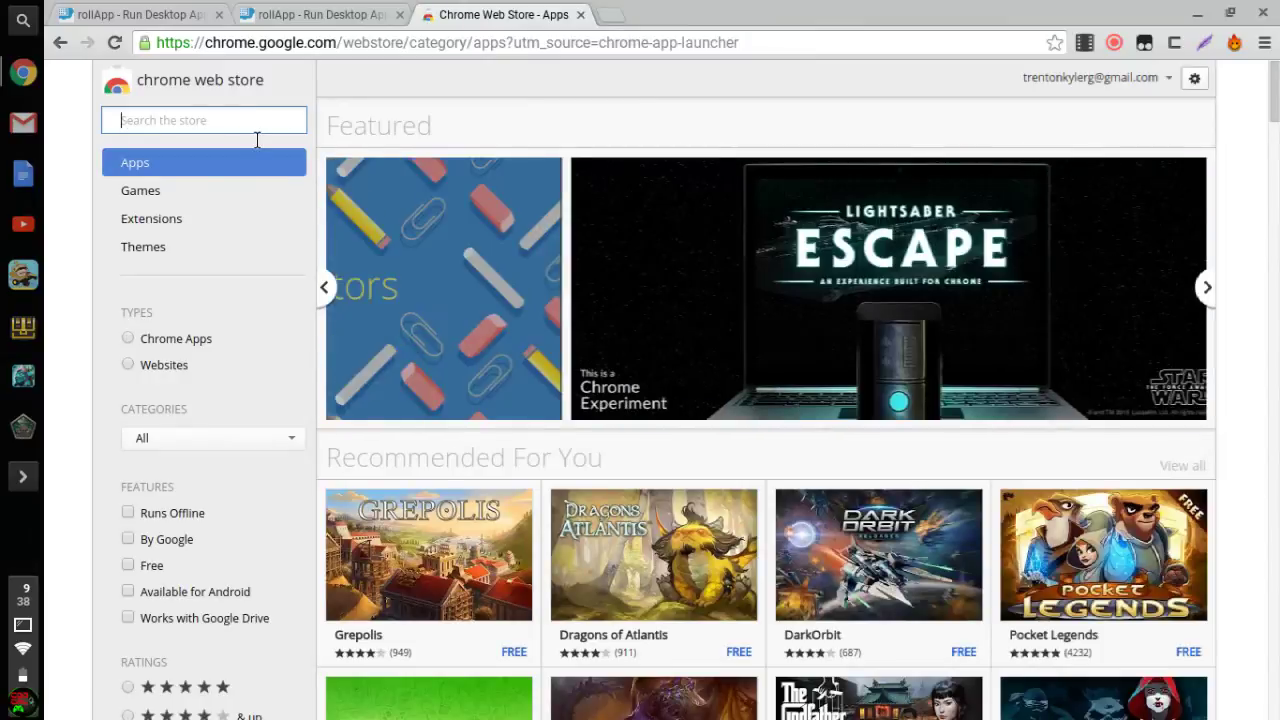
pyautogui.write('dropbo')
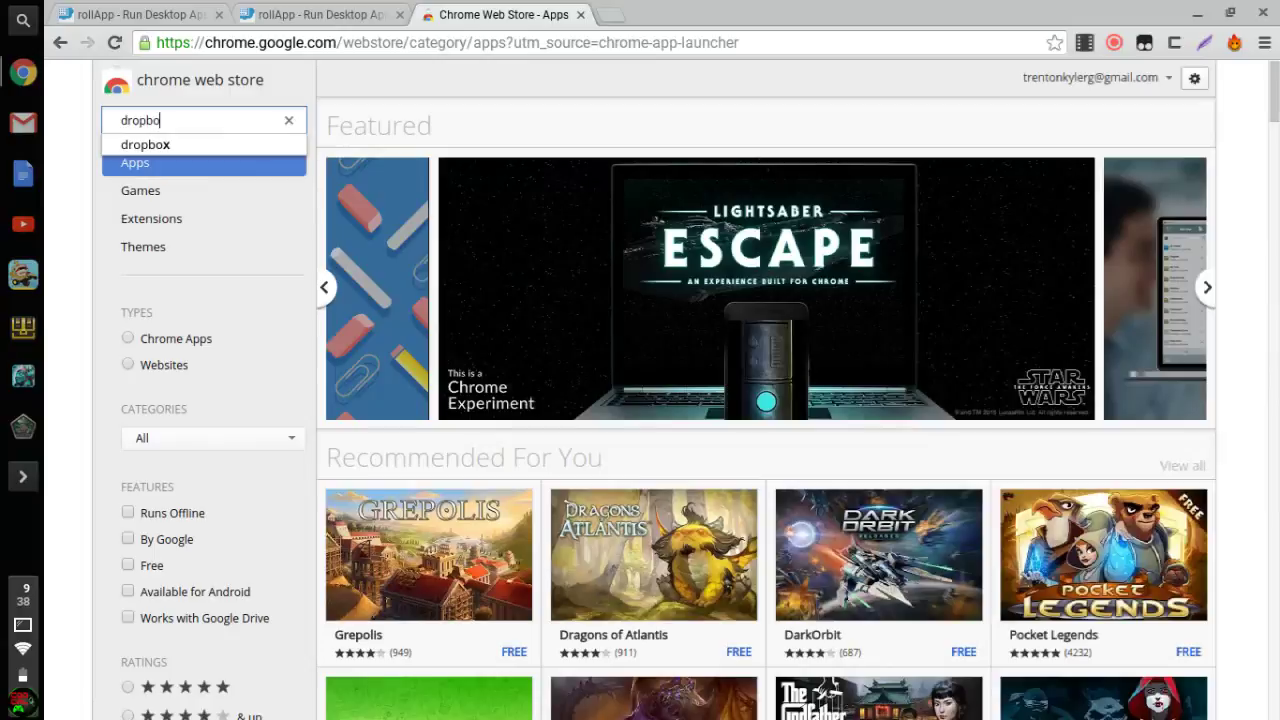
pyautogui.write('x')
pyautogui.press('Return')
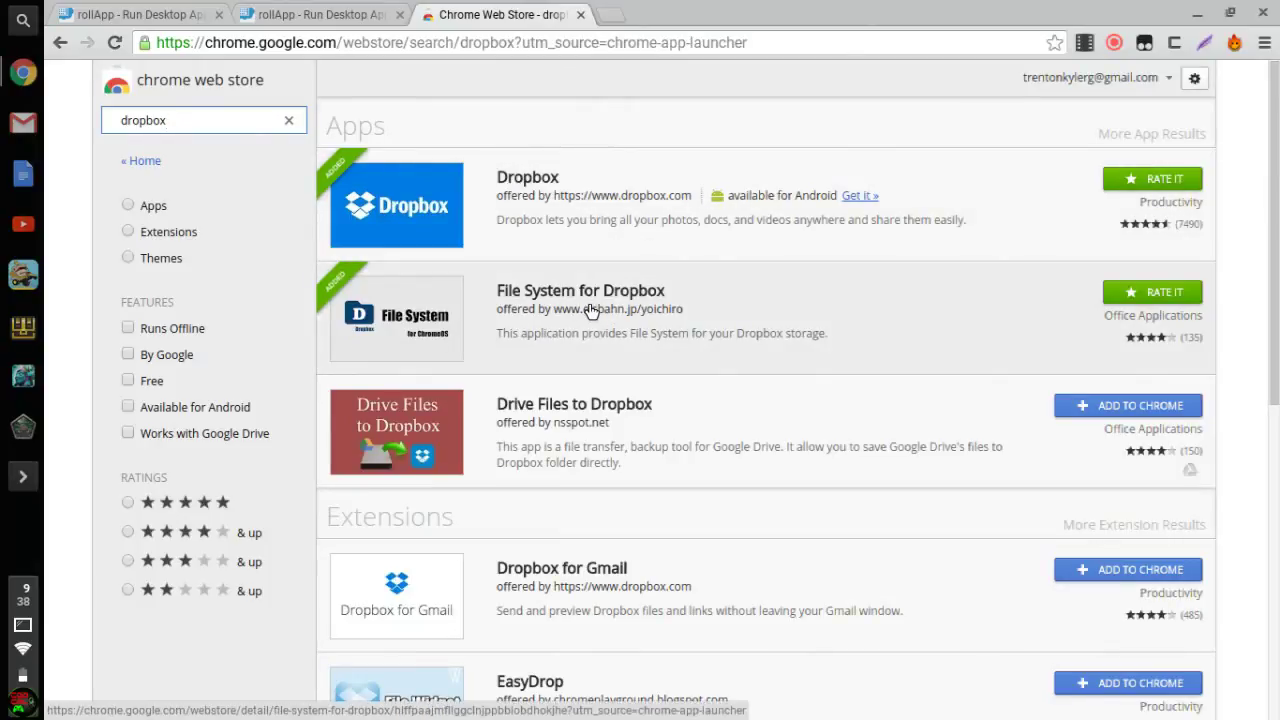
pyautogui.click(589, 307)
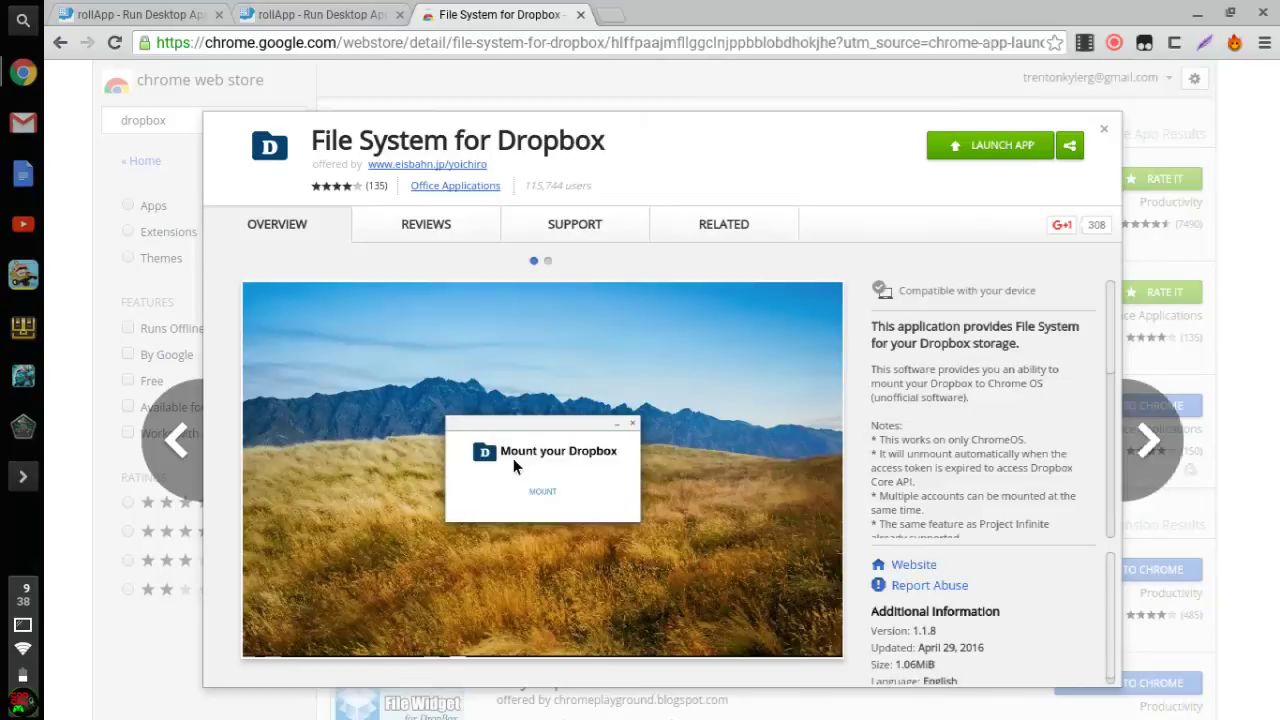
# Step: Launch File System for Dropbox, start mounting, then close the Dropbox sign-in window
pyautogui.click(967, 150)
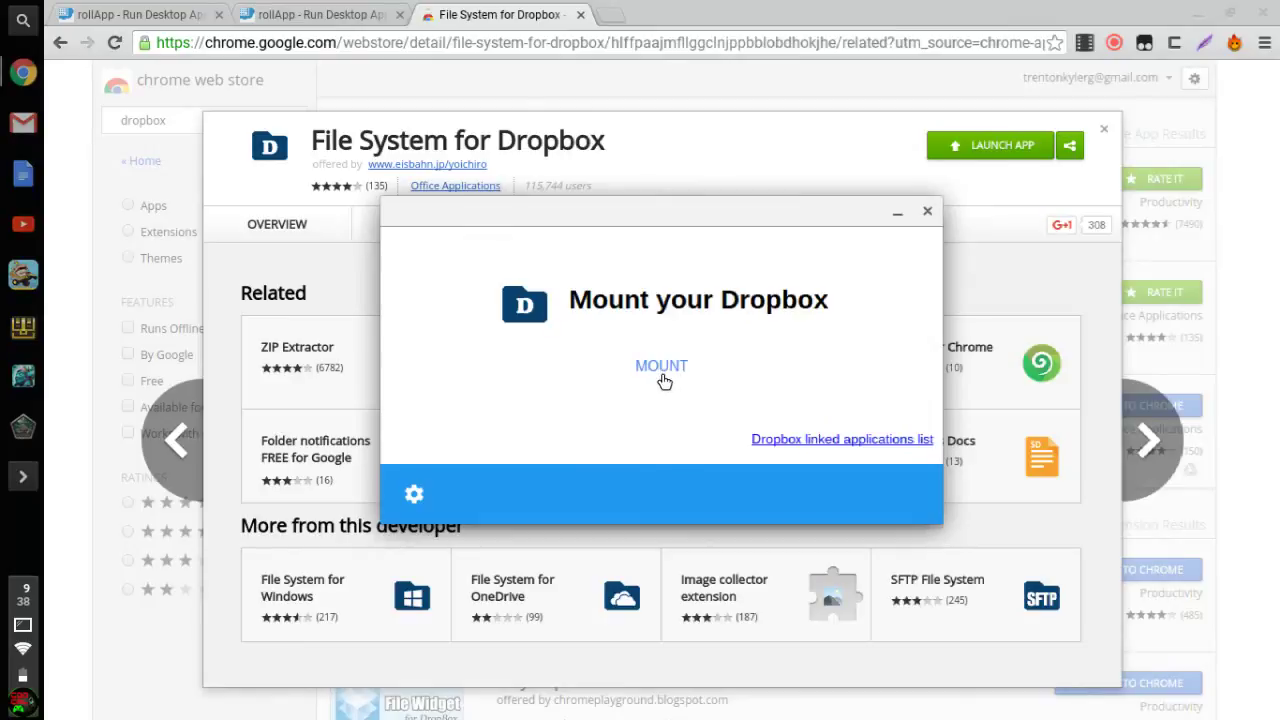
pyautogui.click(672, 372)
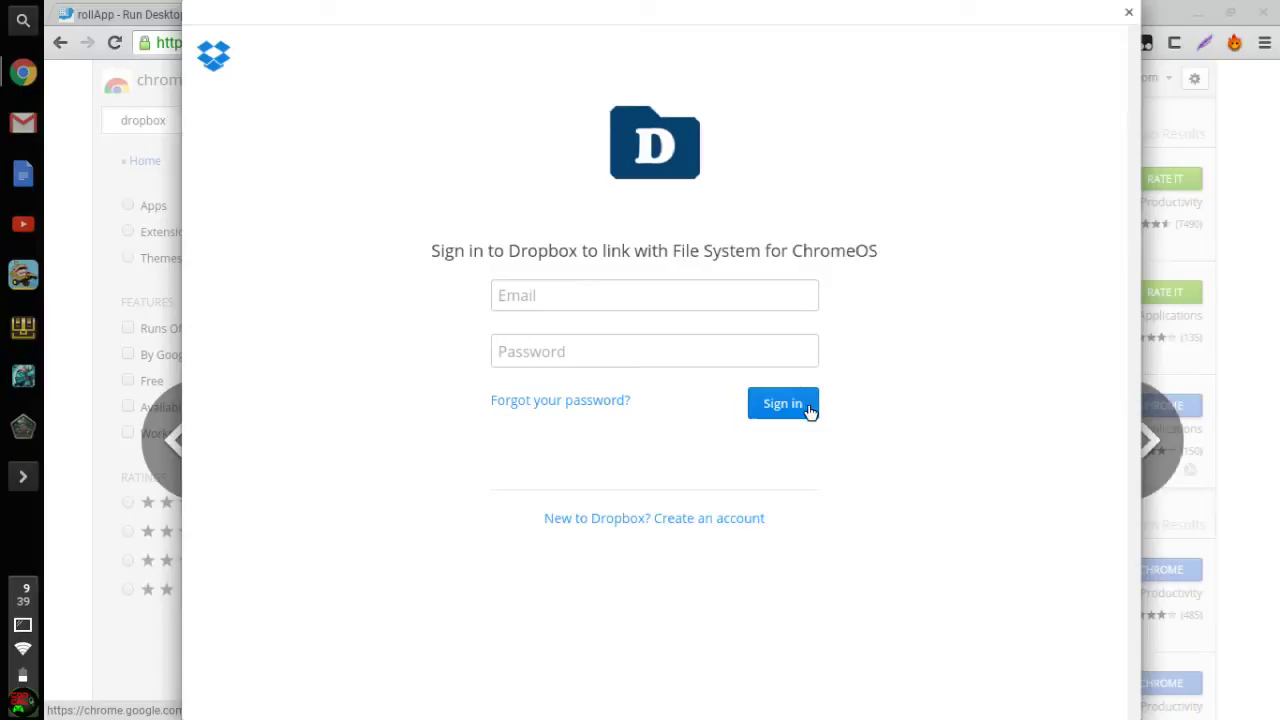
pyautogui.click(1245, 338)
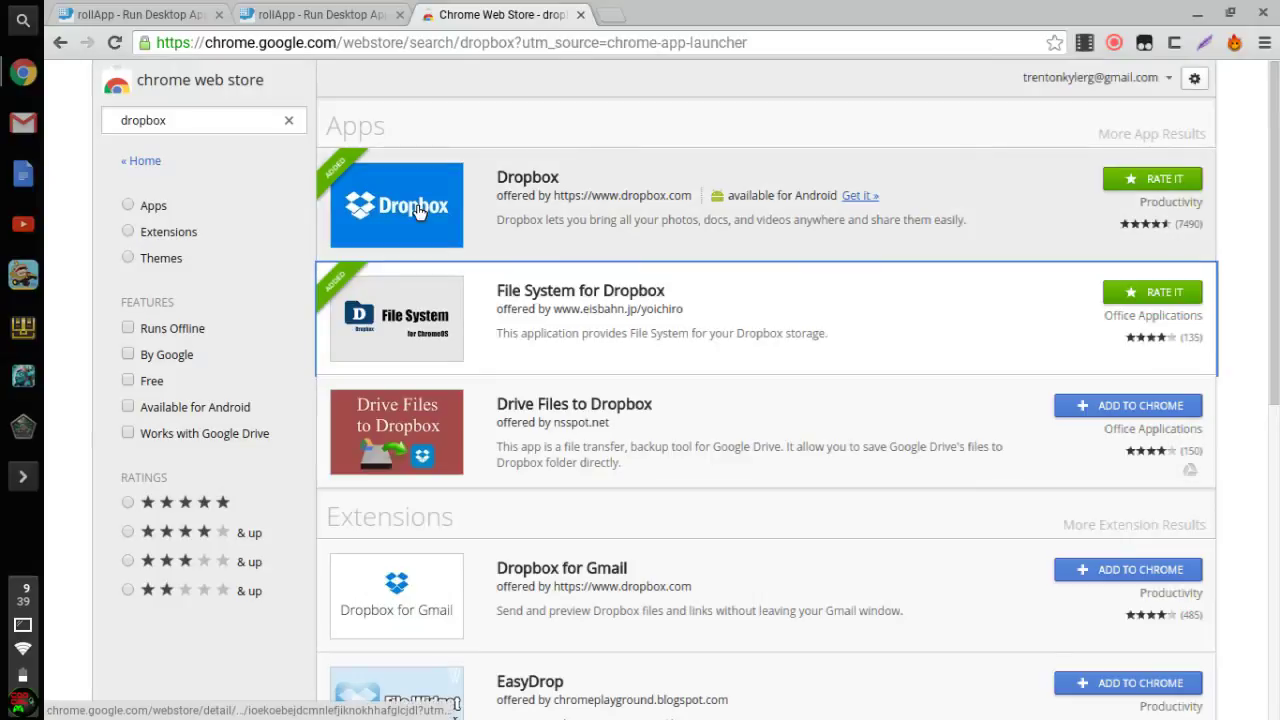
# Step: Open and close the Dropbox app details, then go to page 2 of All Apps in the launcher
pyautogui.click(610, 250)
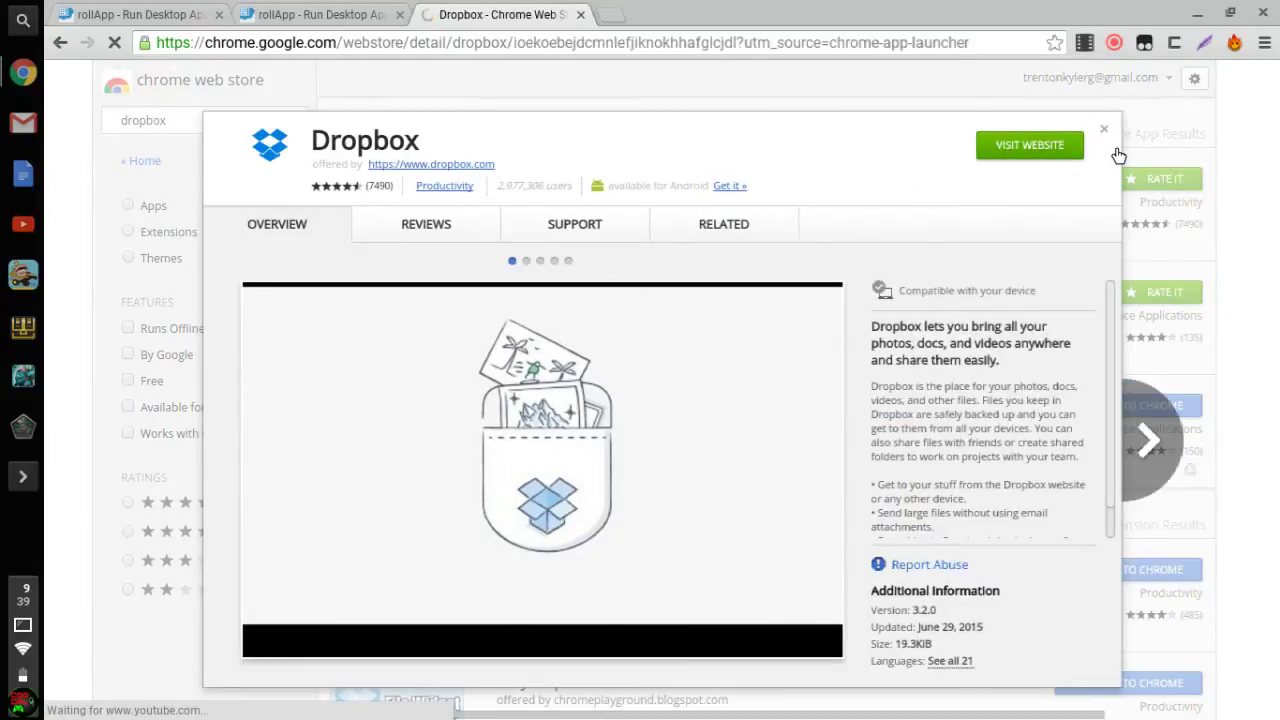
pyautogui.click(1104, 130)
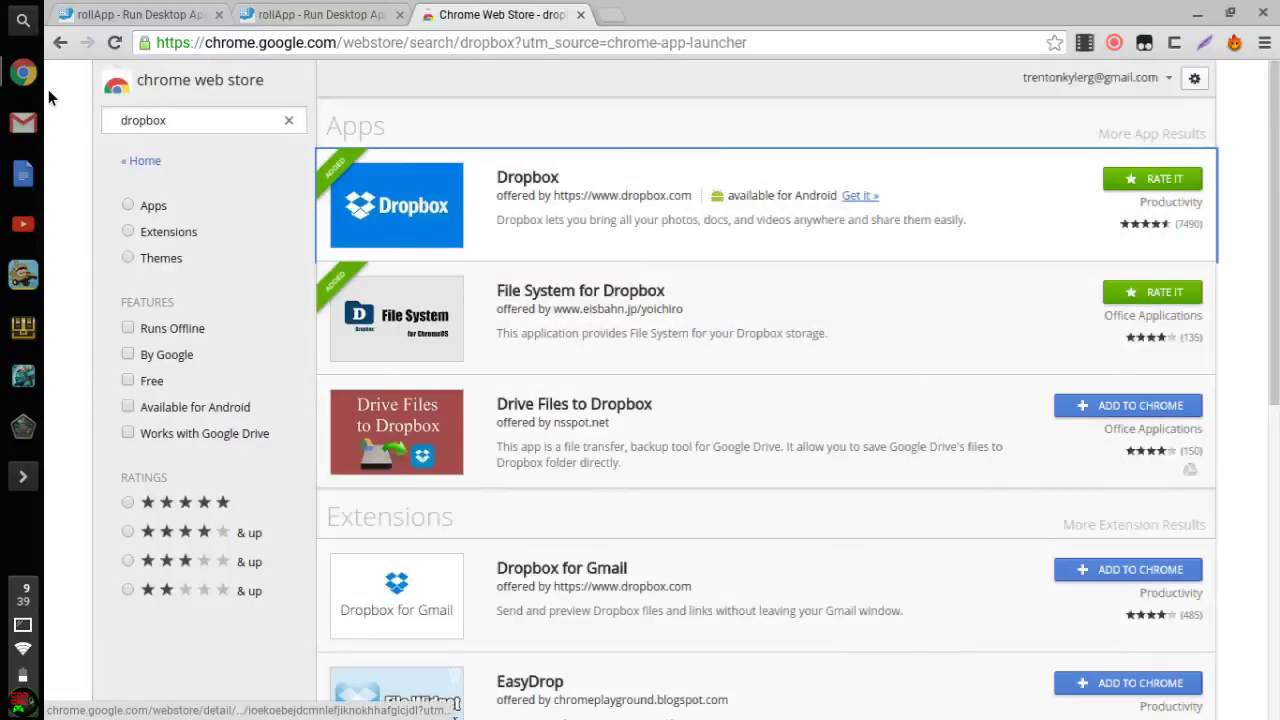
pyautogui.click(22, 20)
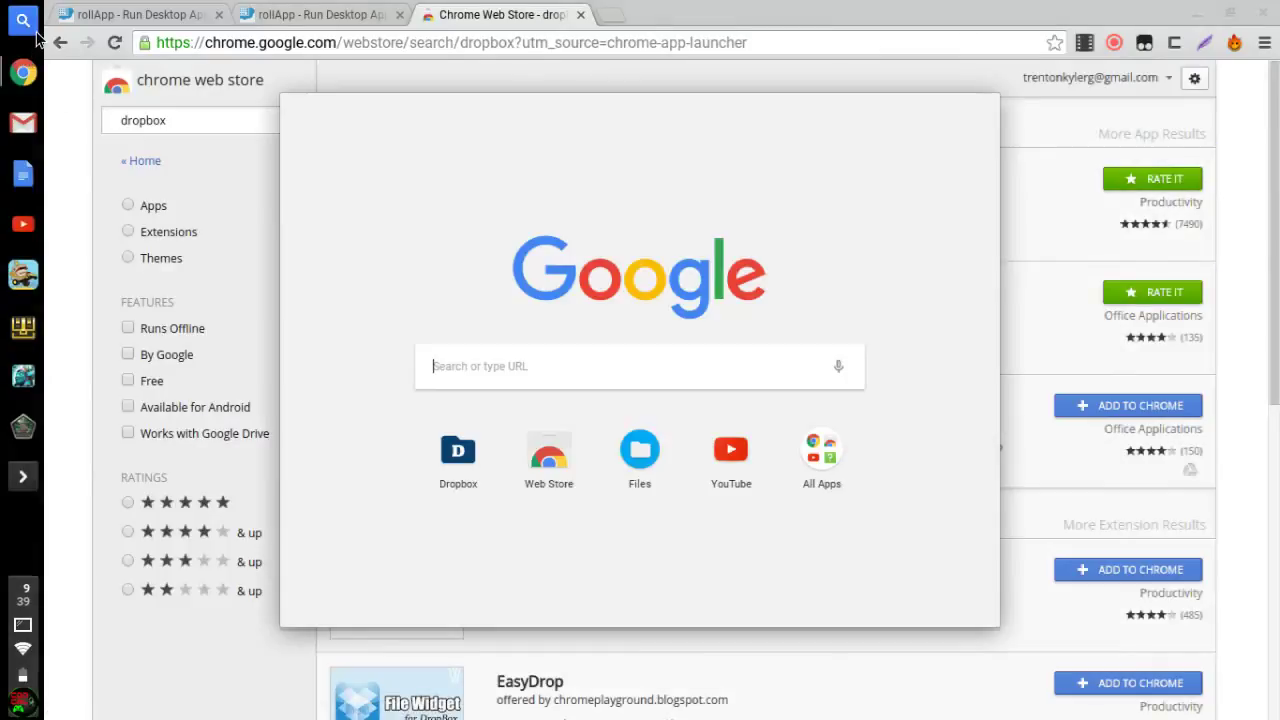
pyautogui.click(822, 456)
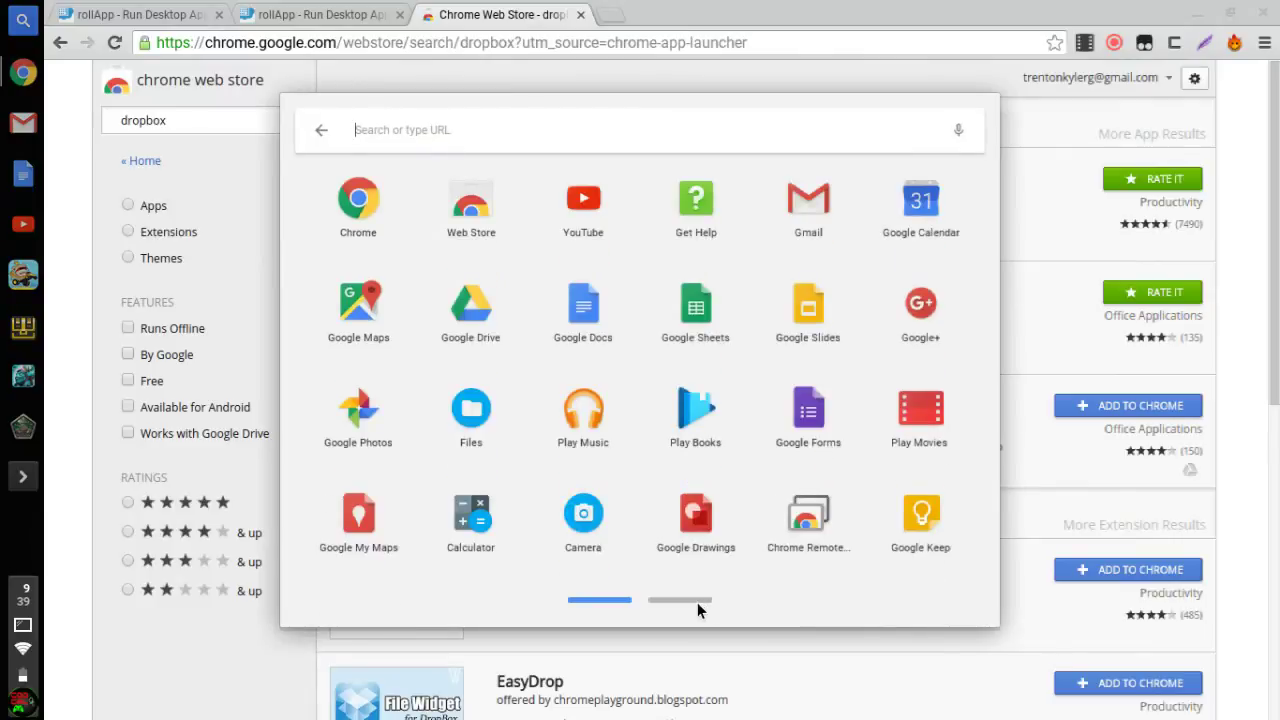
pyautogui.click(691, 599)
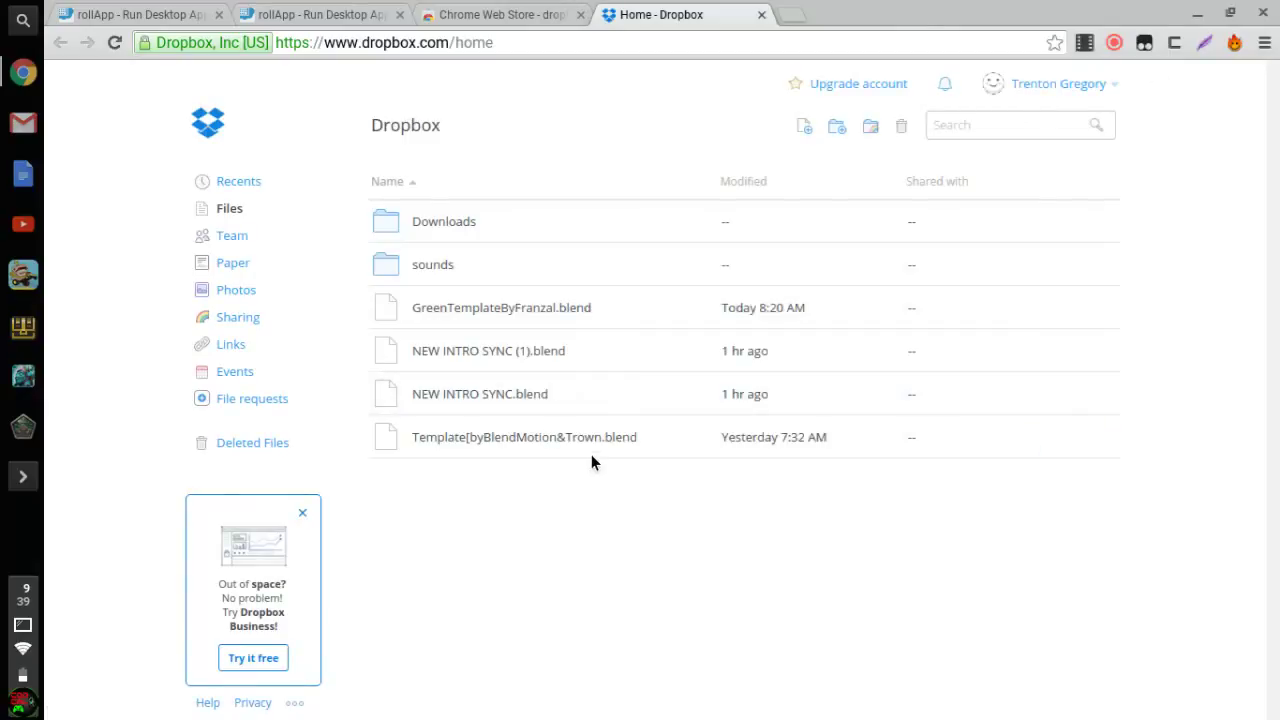
# Step: Open the Dropbox Downloads folder to view its contents, then close the Dropbox tab
pyautogui.doubleClick(549, 240)
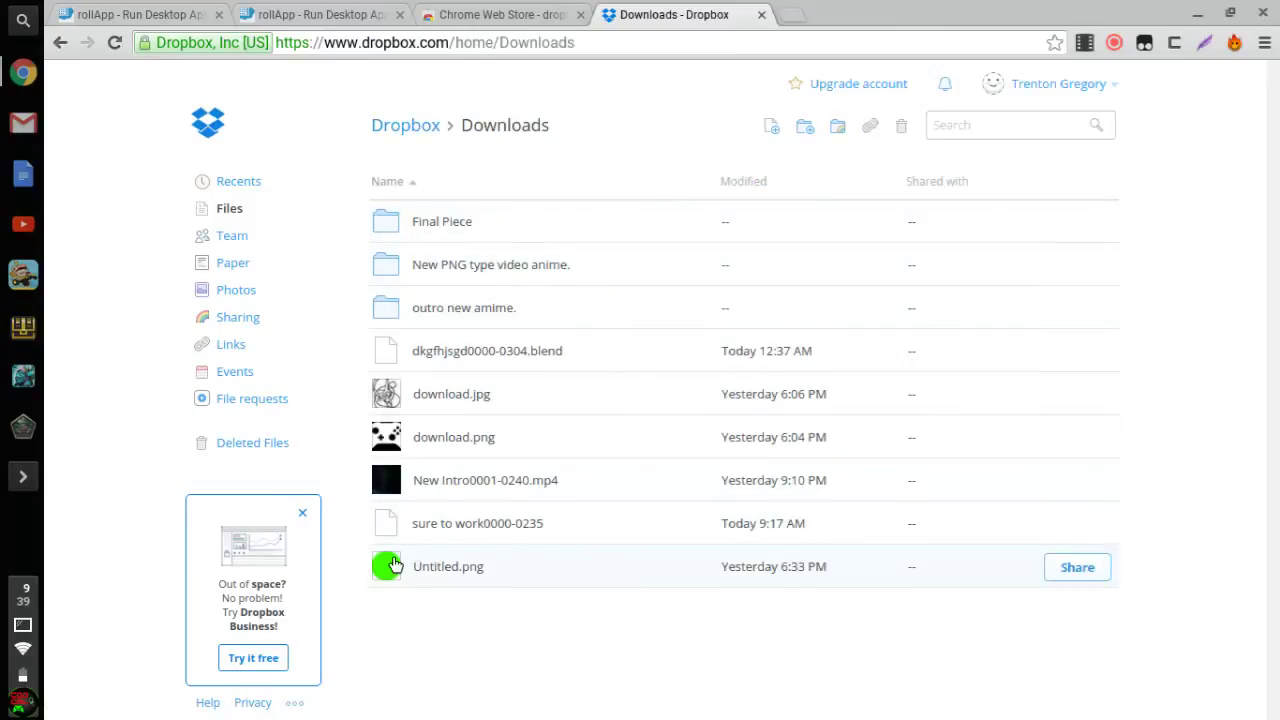
pyautogui.click(759, 14)
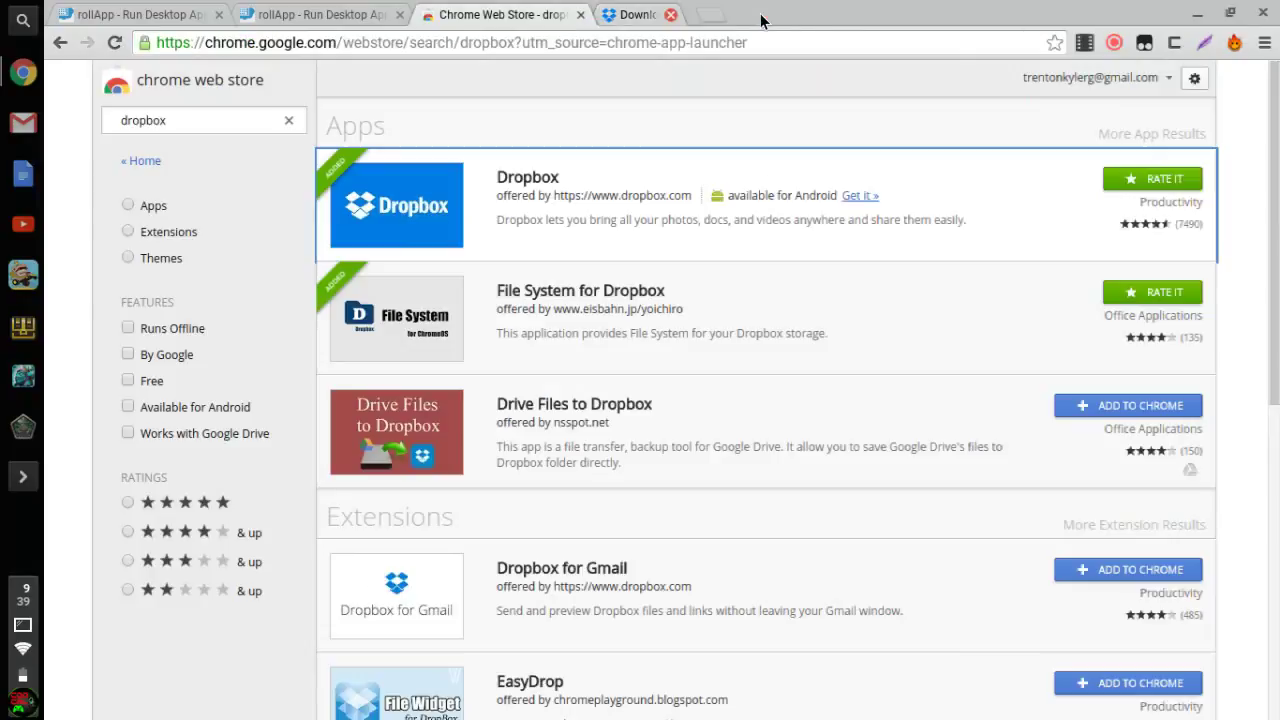
# Step: Close the Chrome Web Store and rollApp storage settings tabs, leaving the rollApp home page
pyautogui.click(581, 15)
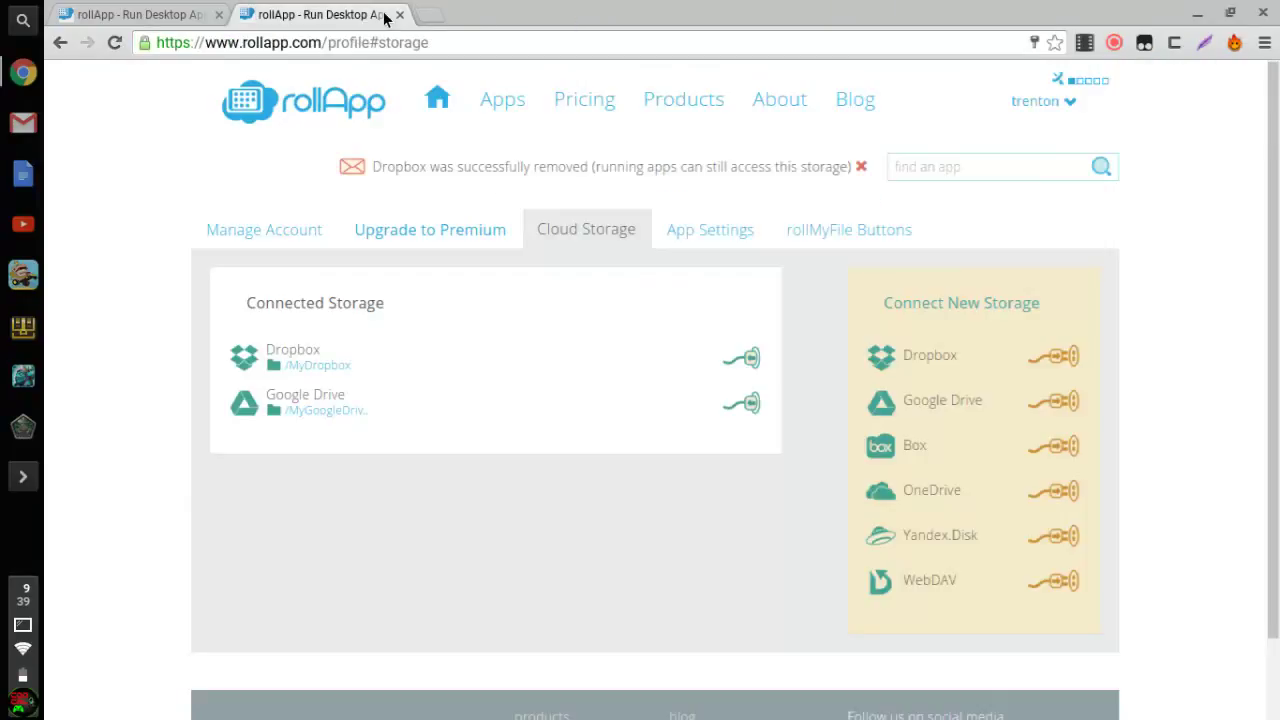
pyautogui.click(400, 14)
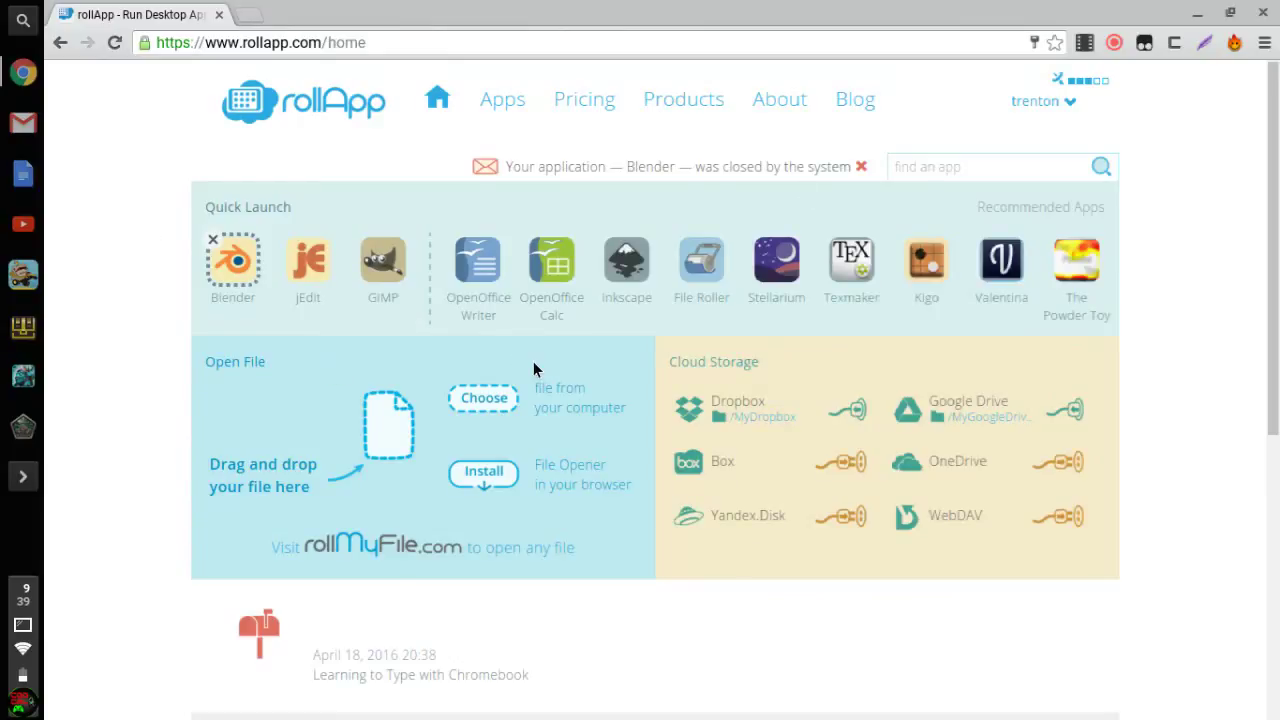
pyautogui.click(1115, 44)
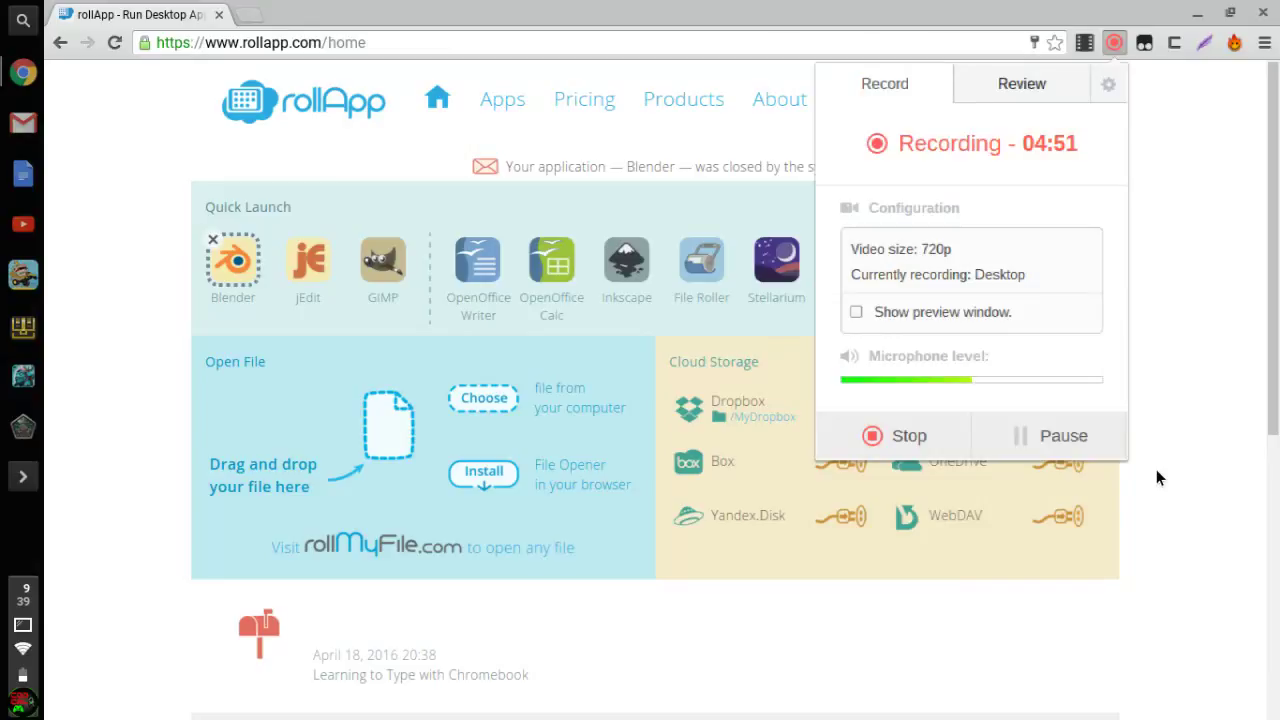